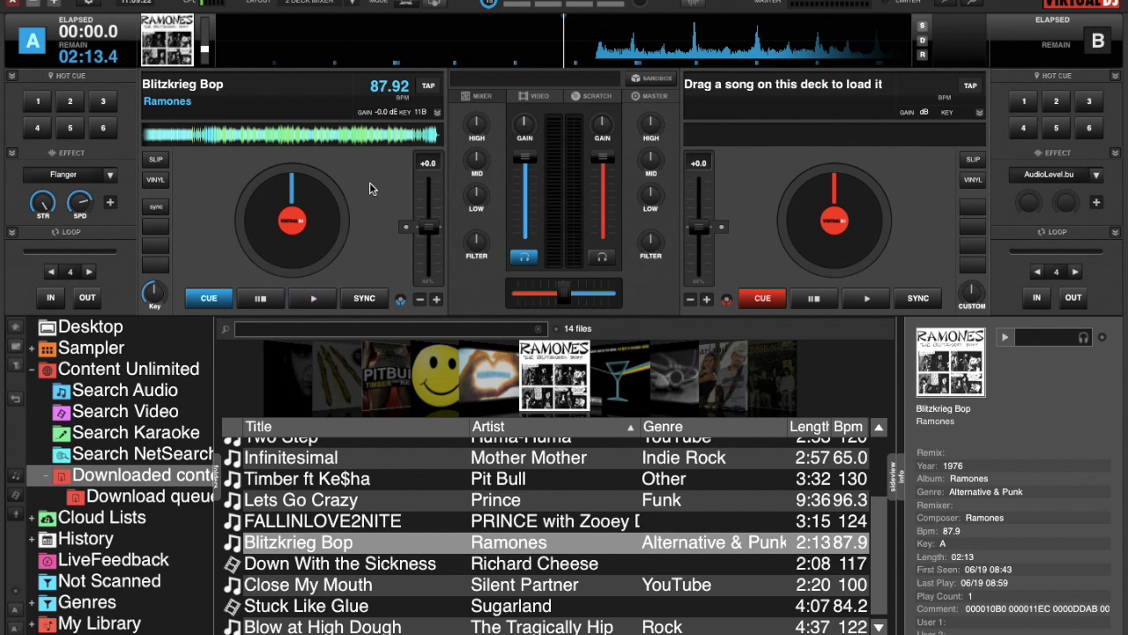
Step: Open the BPM Editor for Blitzkrieg Bop, showing its beat grid at 87.922 BPM
right_click(334, 547)
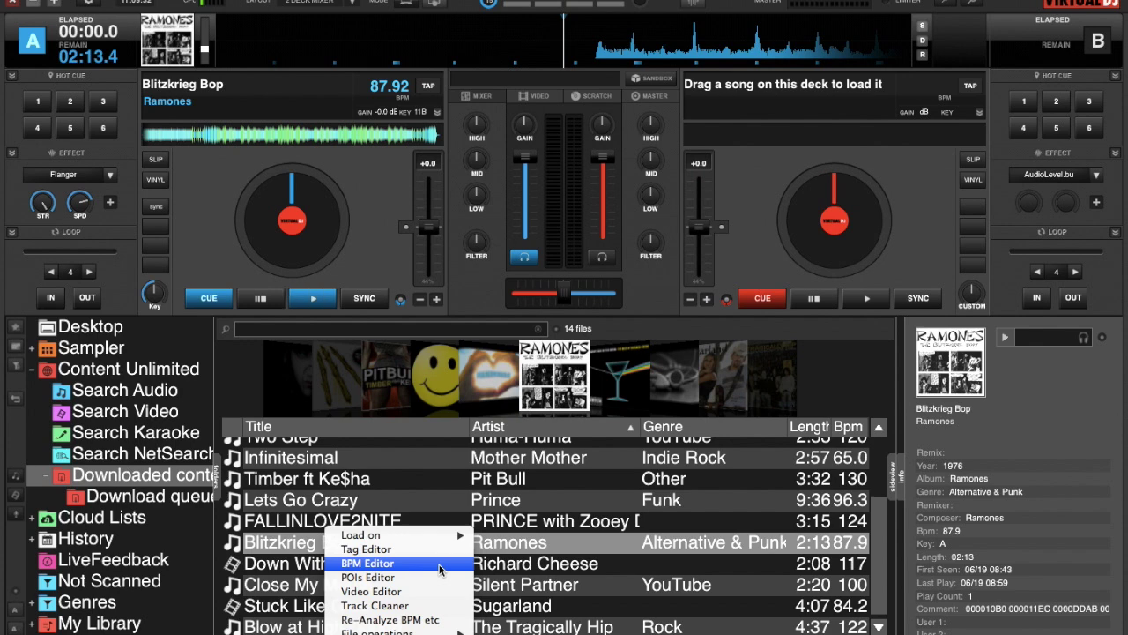
left_click(373, 228)
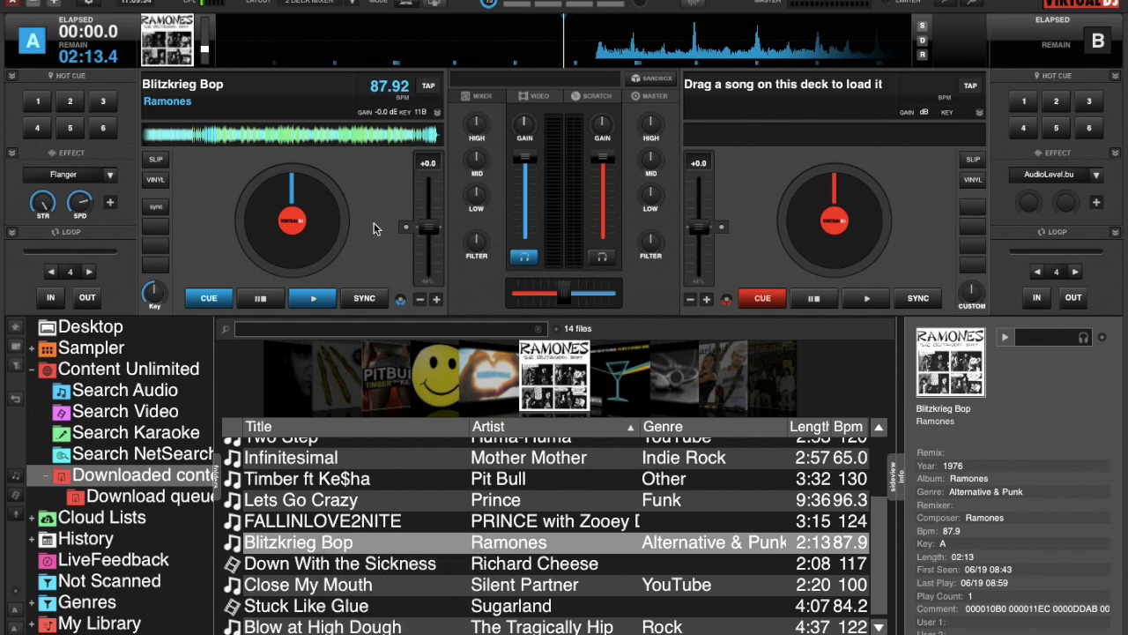
right_click(429, 95)
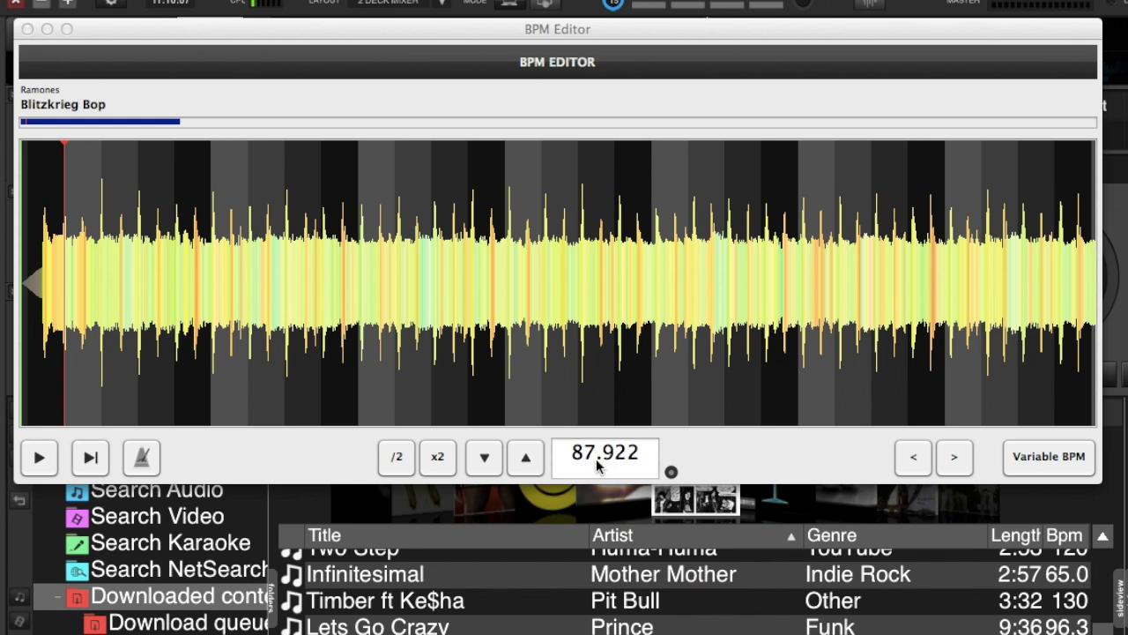
left_click(529, 461)
left_click(529, 461)
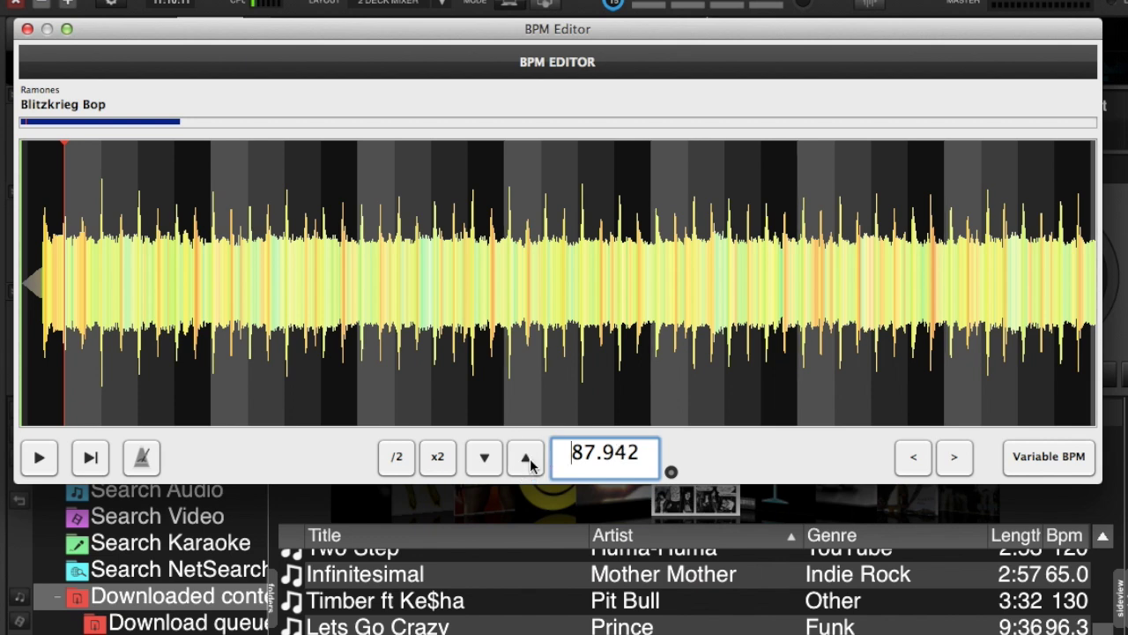
left_click(486, 459)
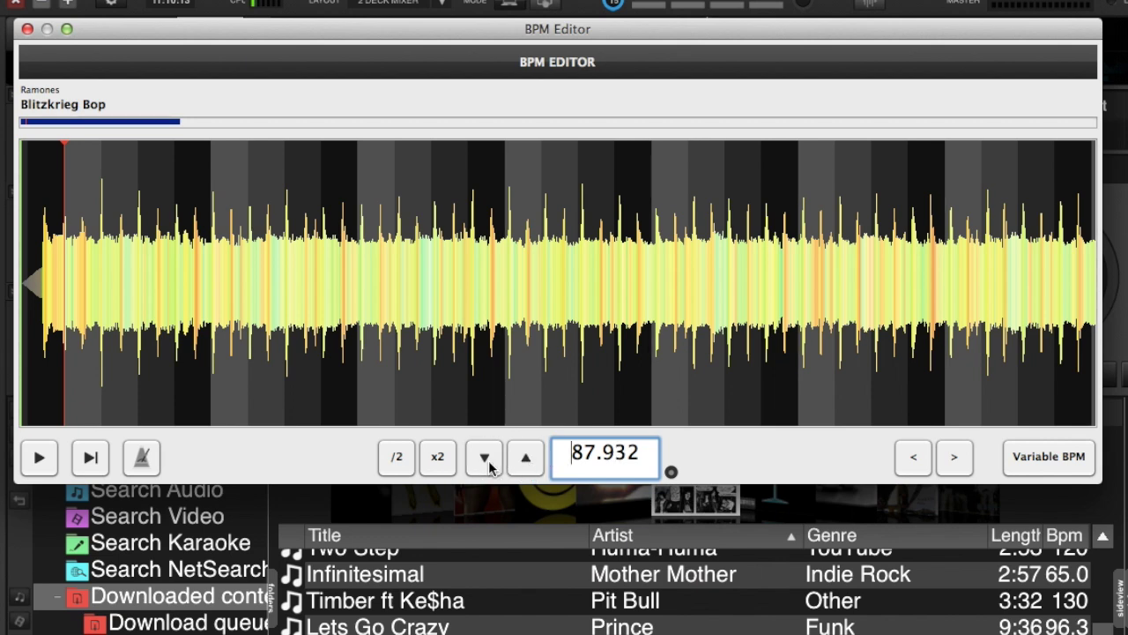
left_click(488, 463)
left_click(487, 460)
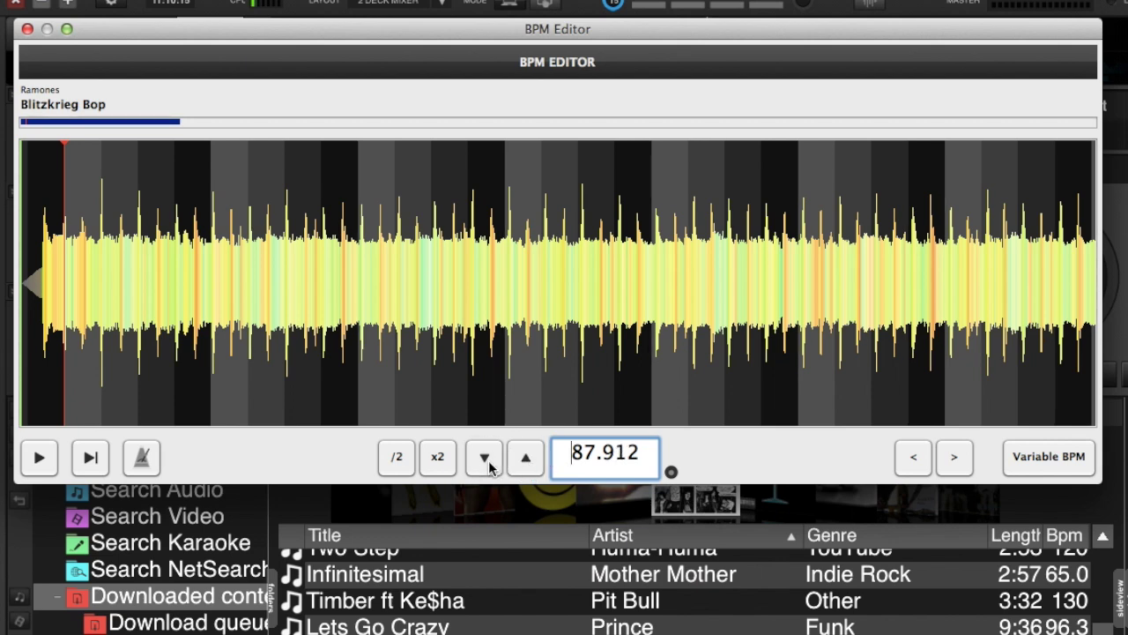
left_click(523, 460)
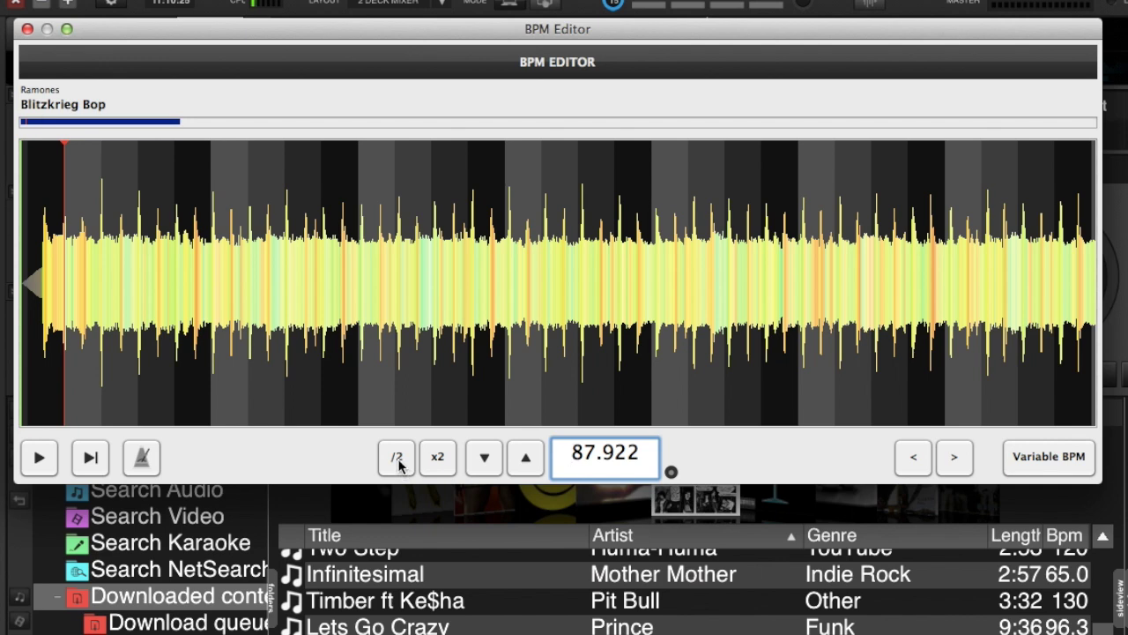
left_click(396, 456)
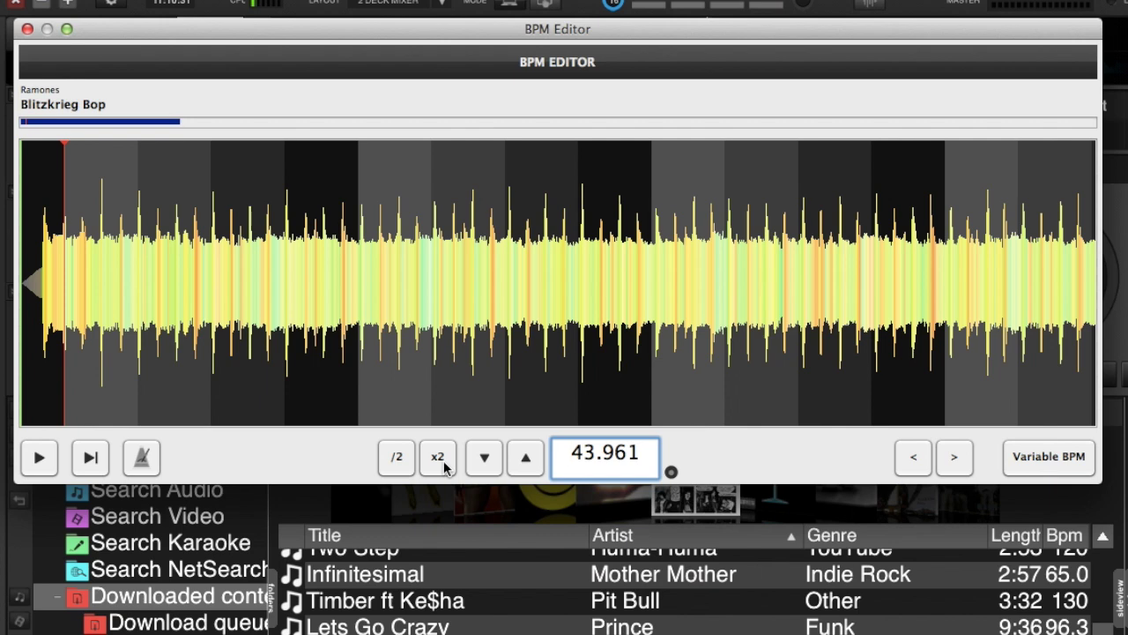
left_click(438, 456)
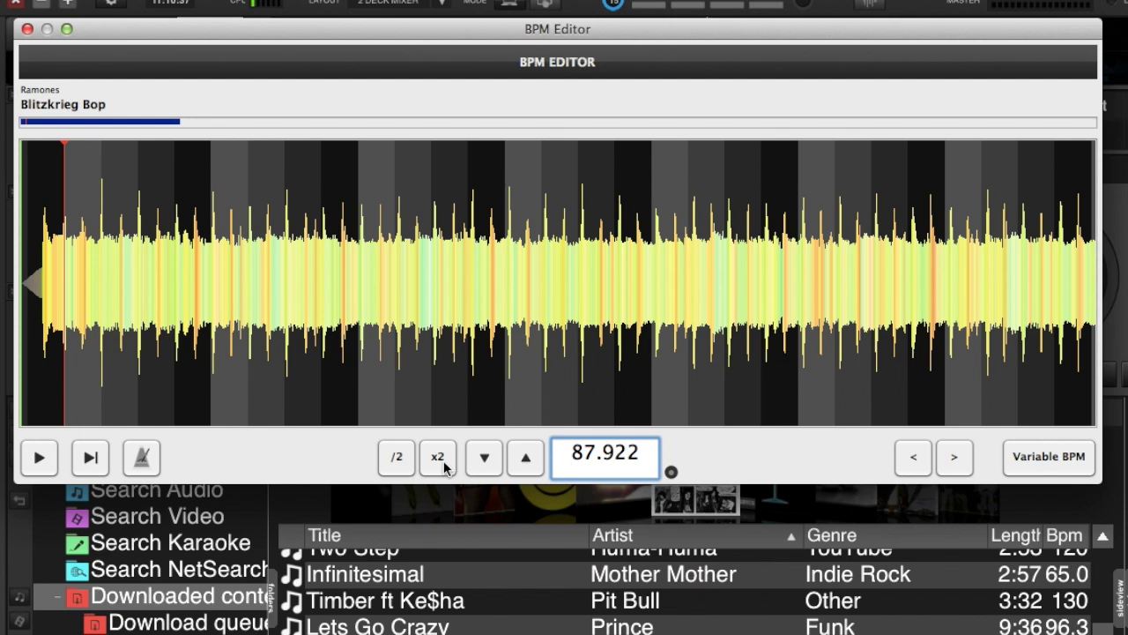
left_click(443, 460)
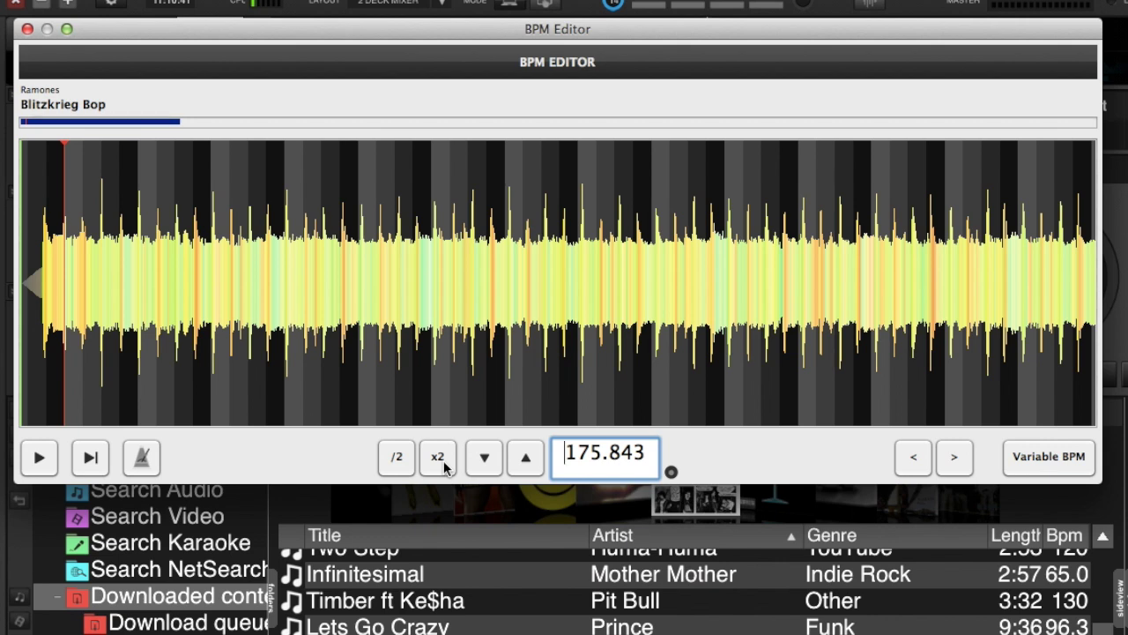
left_click(398, 468)
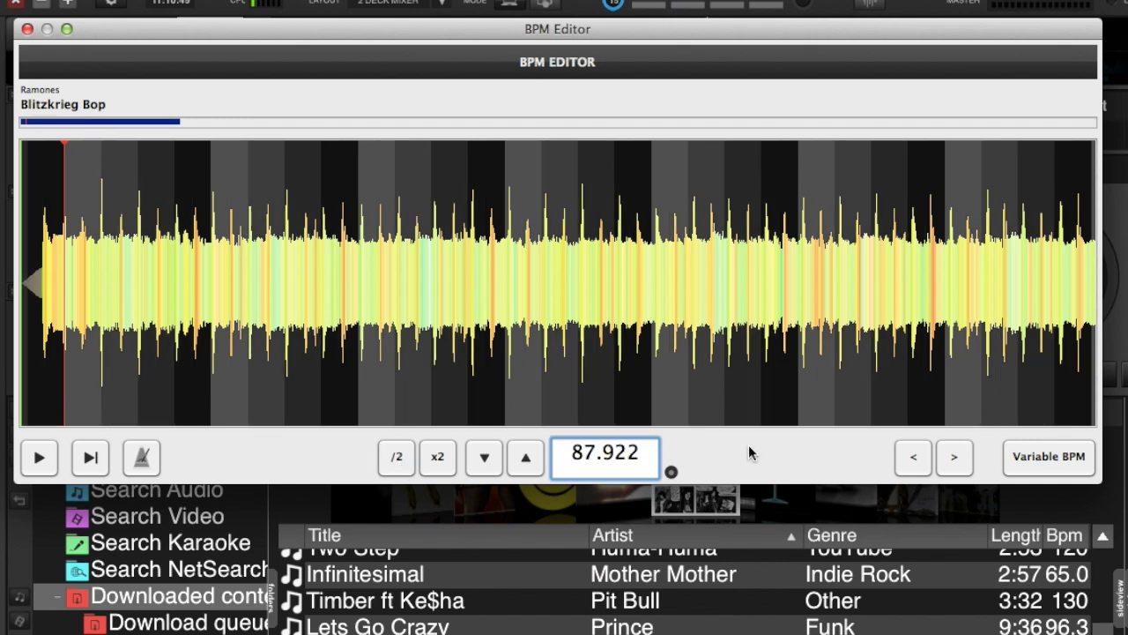
left_click(671, 473)
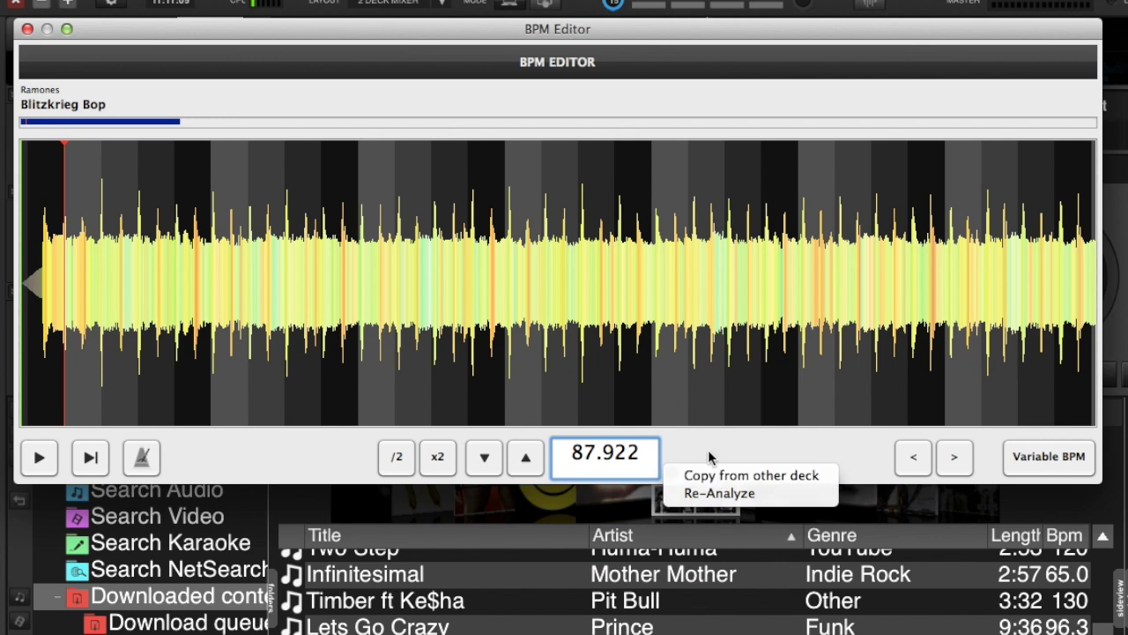
Step: Dismiss the tempo options popup and play Blitzkrieg Bop inside the BPM Editor
left_click(709, 456)
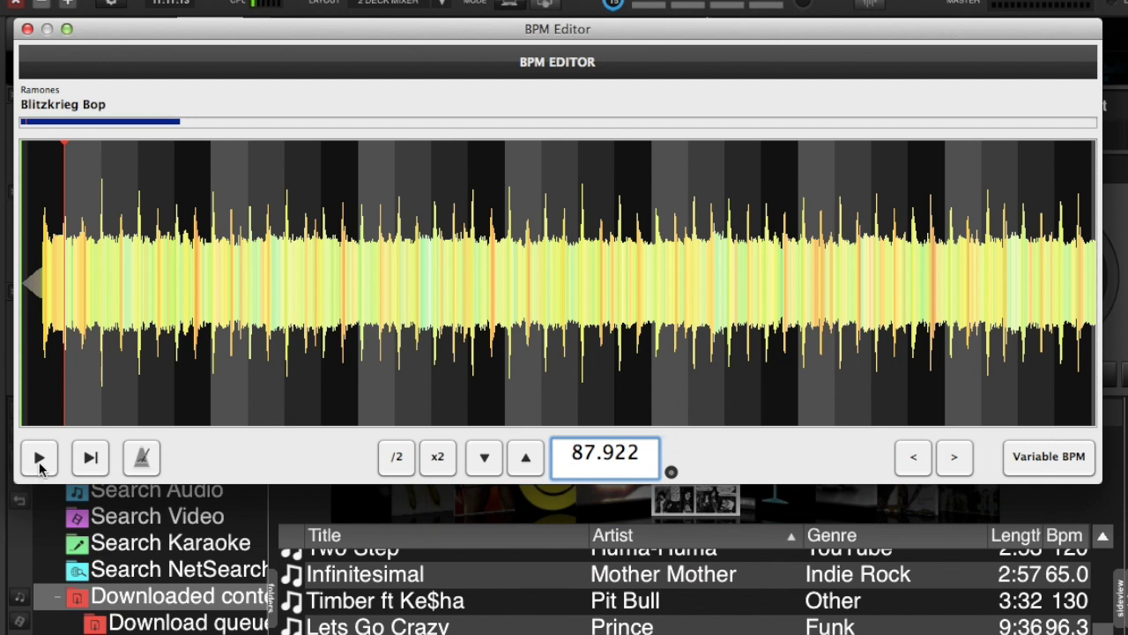
left_click(41, 457)
left_click(41, 457)
left_click(41, 457)
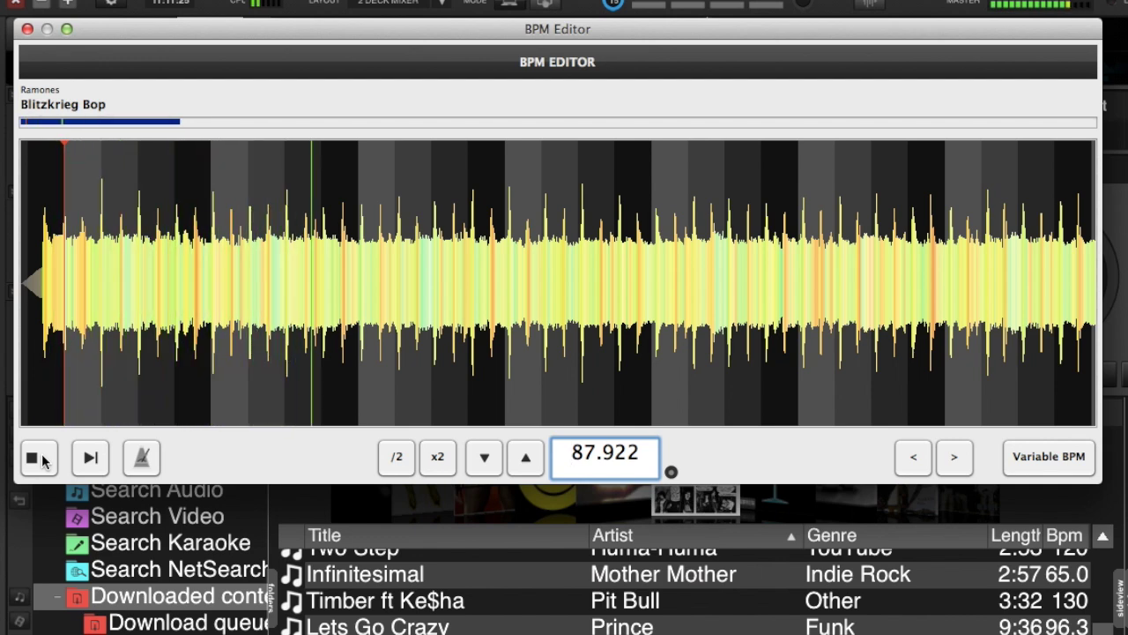
Step: Stop the preview and replay Blitzkrieg Bop from the grid start several times
left_click(42, 458)
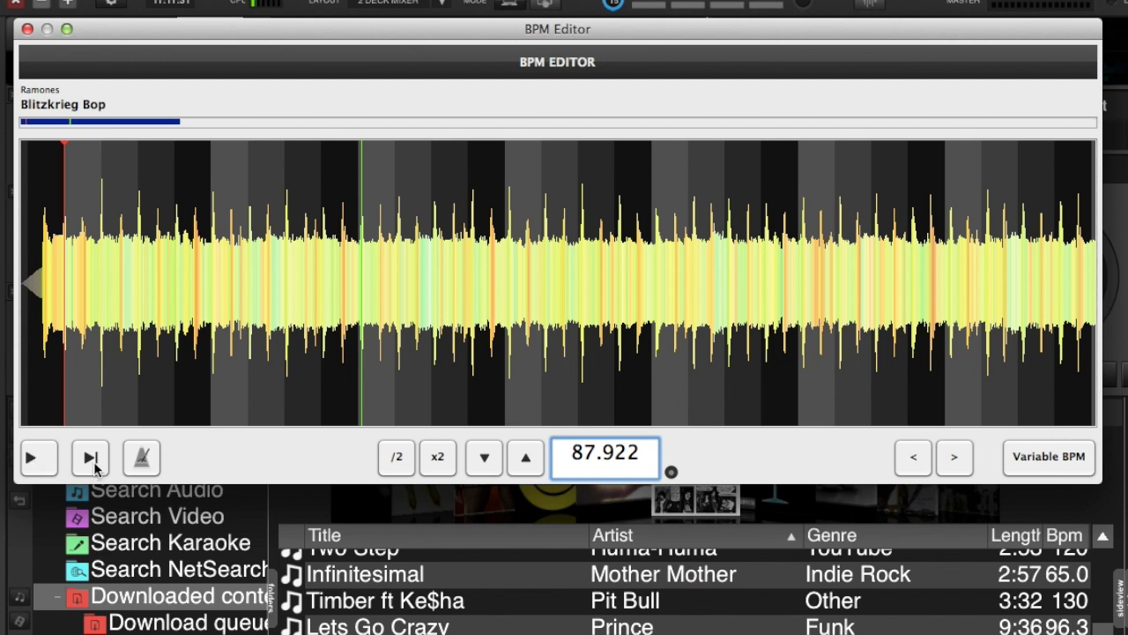
left_click(95, 461)
left_click(94, 461)
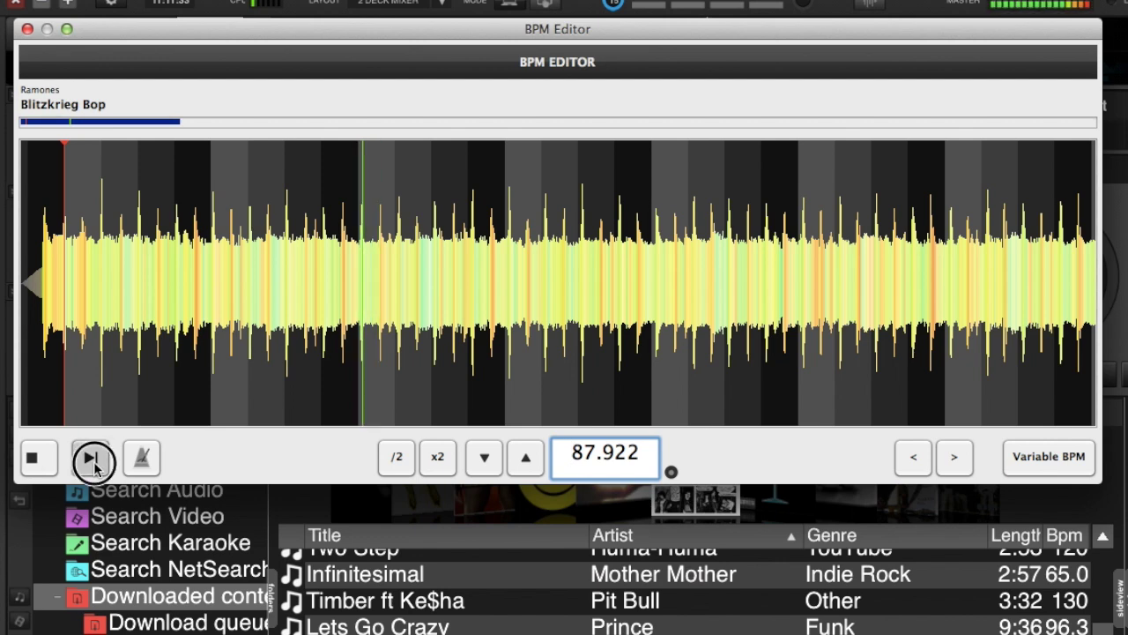
left_click(94, 462)
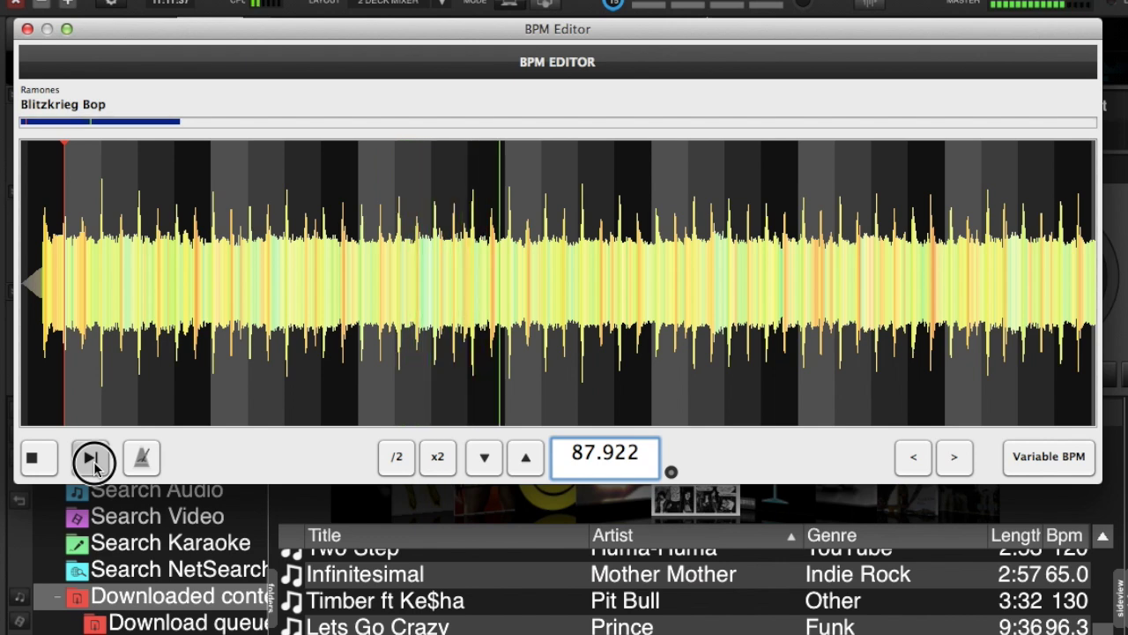
left_click(94, 462)
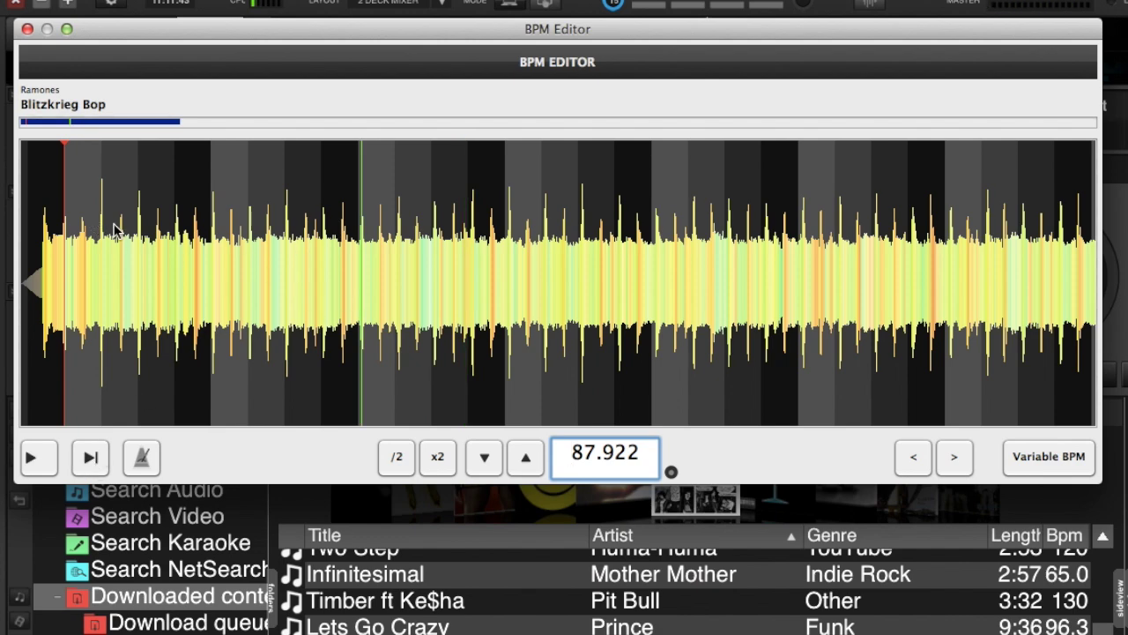
Step: Zoom into the song's opening beats and play Blitzkrieg Bop to compare them with the grid
scroll(196, 255, "up", 6)
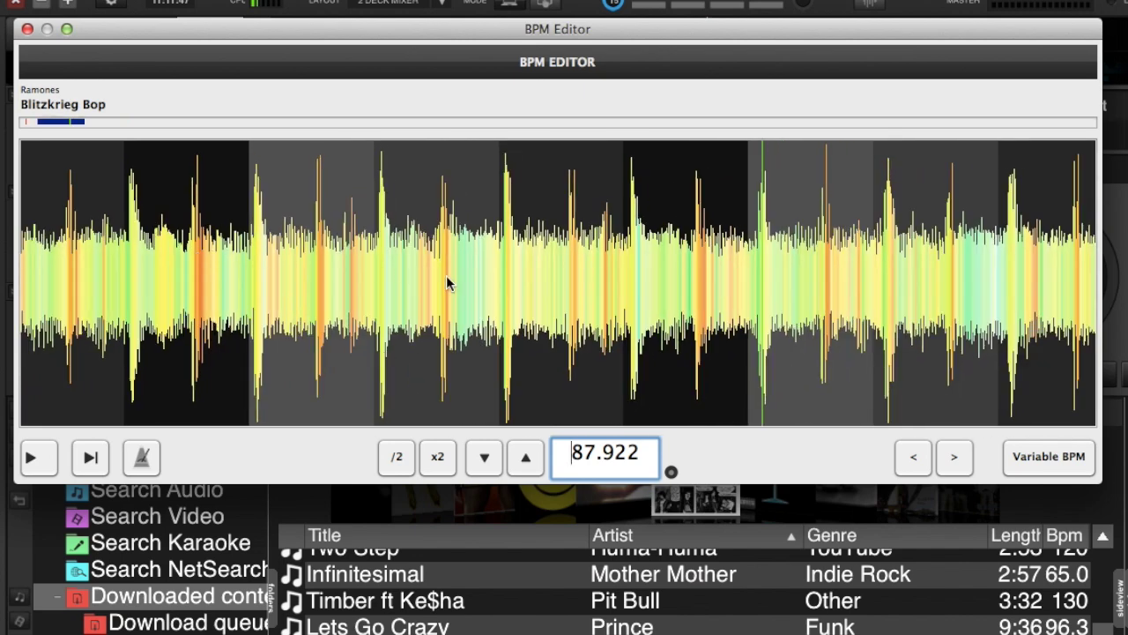
scroll(448, 277, "left", 5)
scroll(448, 278, "down", 1)
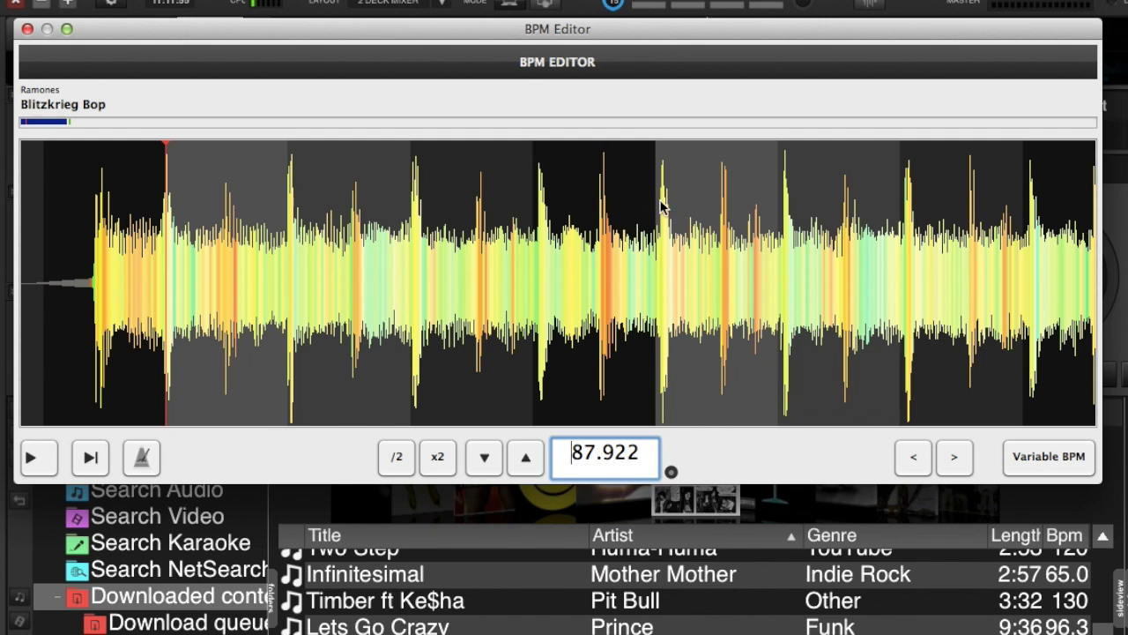
key("space")
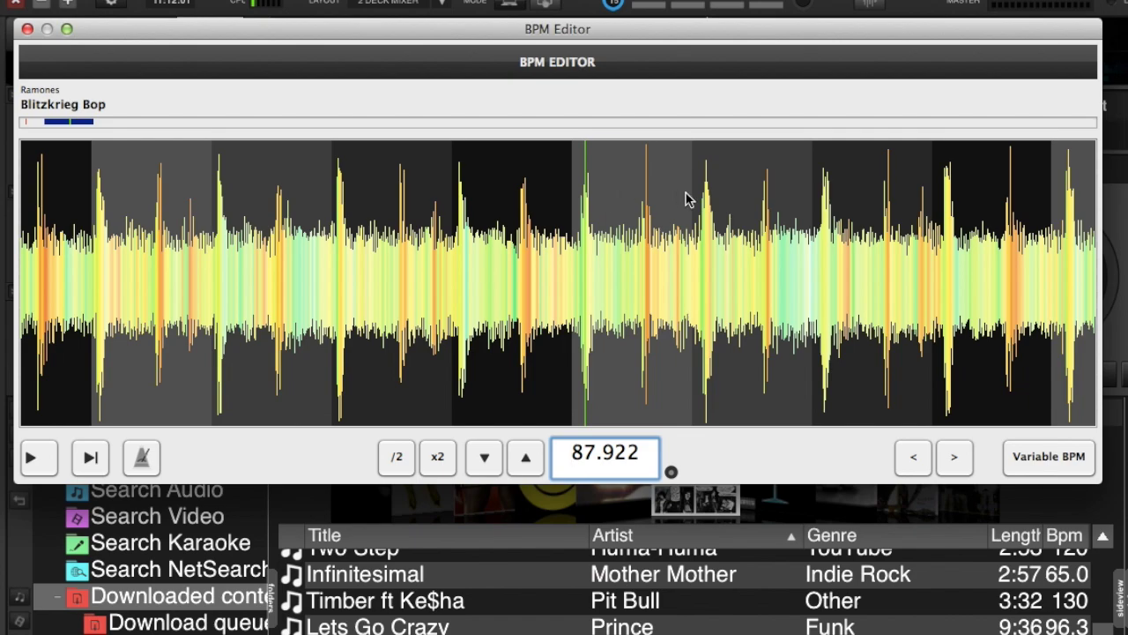
scroll(770, 212, "left", 5)
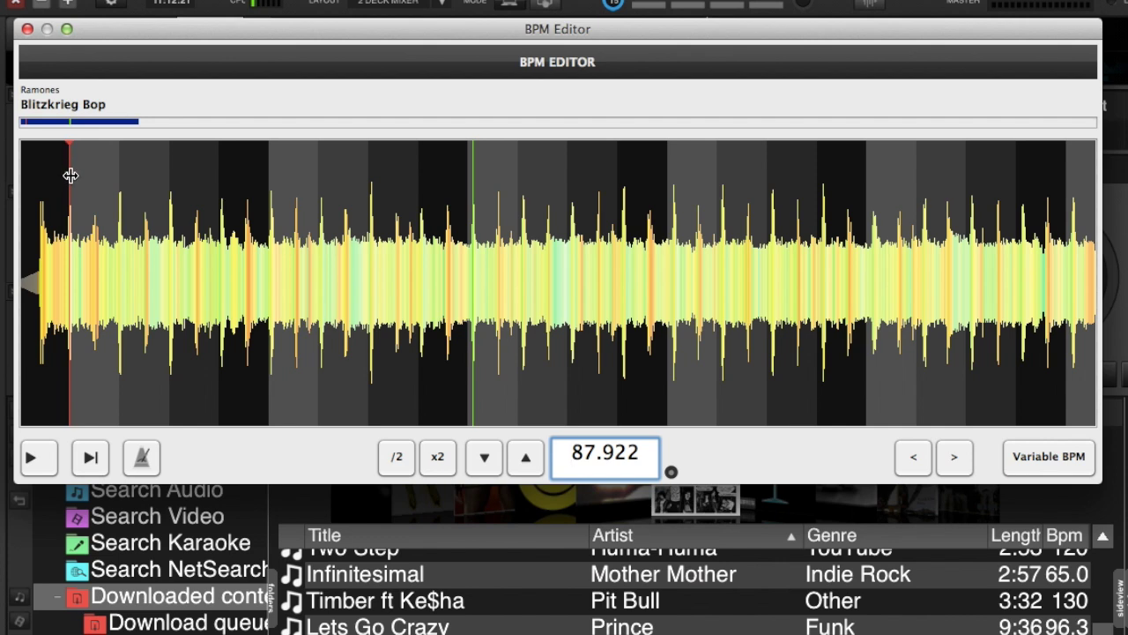
left_click(475, 171)
Step: Move the playhead back to the downbeat and switch the grid to Variable BPM
mouse_move(474, 171)
left_mouse_down()
mouse_move(269, 183)
mouse_move(474, 184)
left_mouse_up()
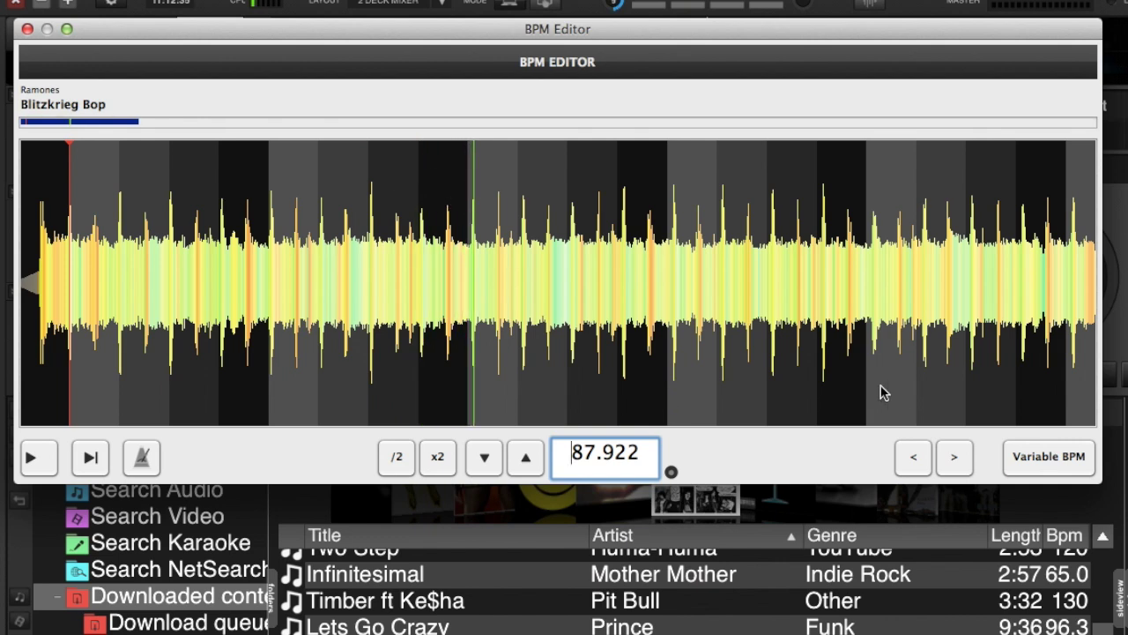
left_click(1036, 456)
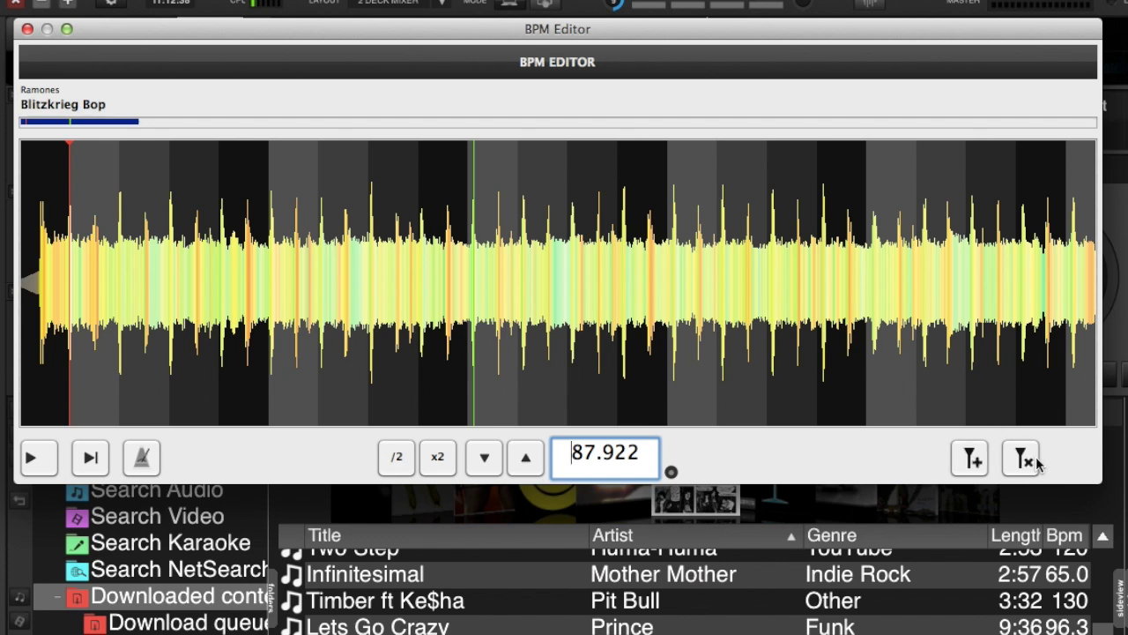
Step: Add a beat anchor at the playhead, remove it, then add it again
left_click(969, 458)
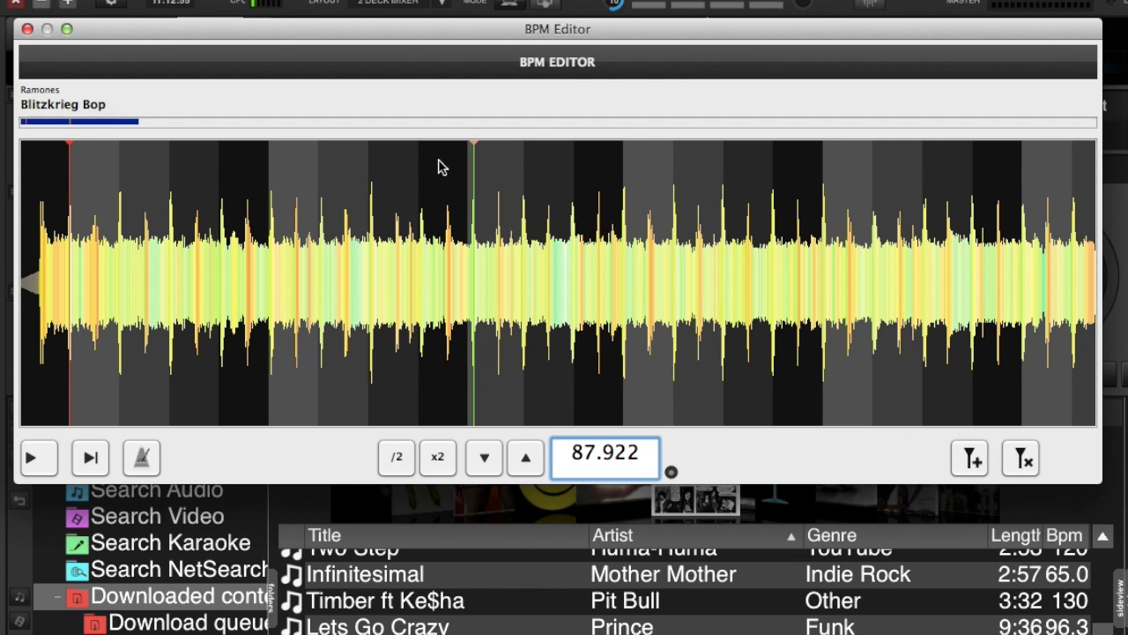
left_click(1023, 460)
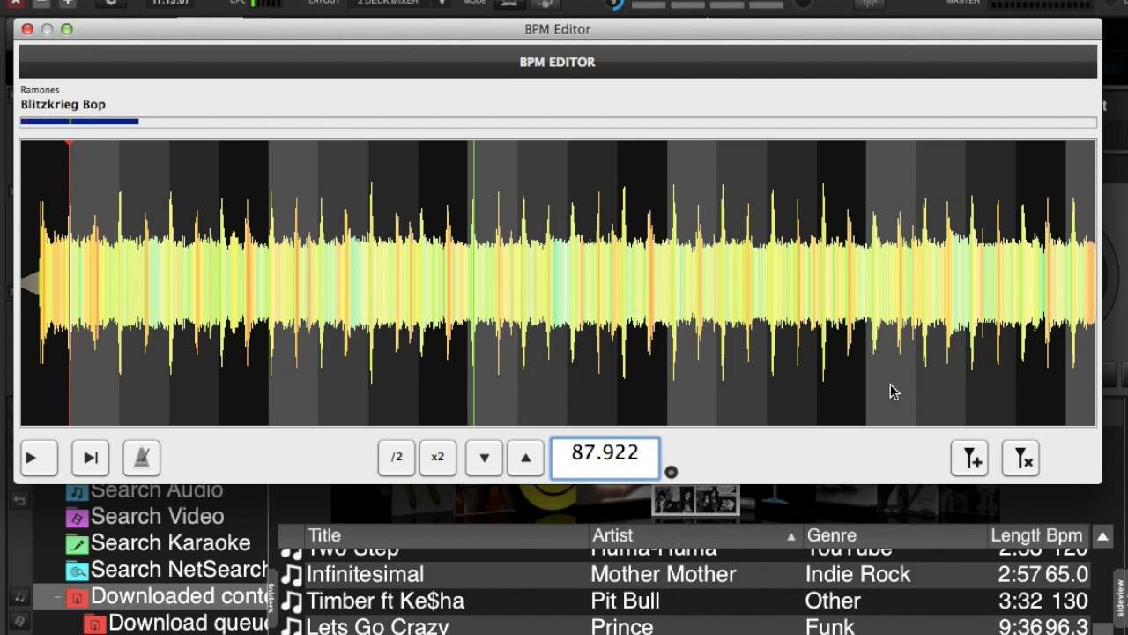
left_click(974, 459)
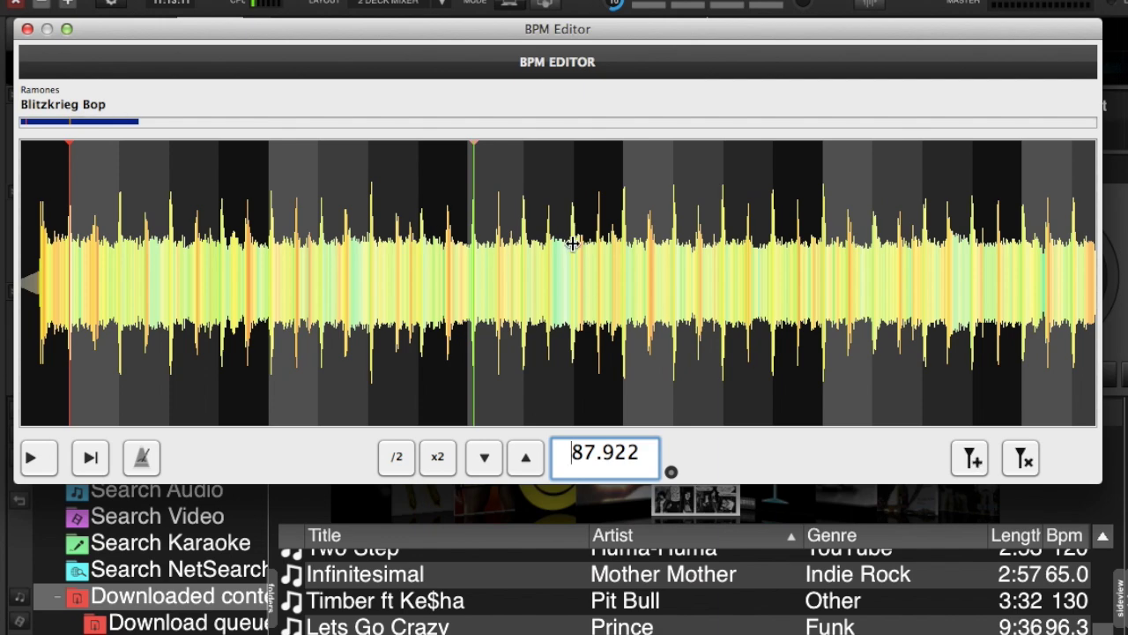
scroll(557, 249, "right", 5)
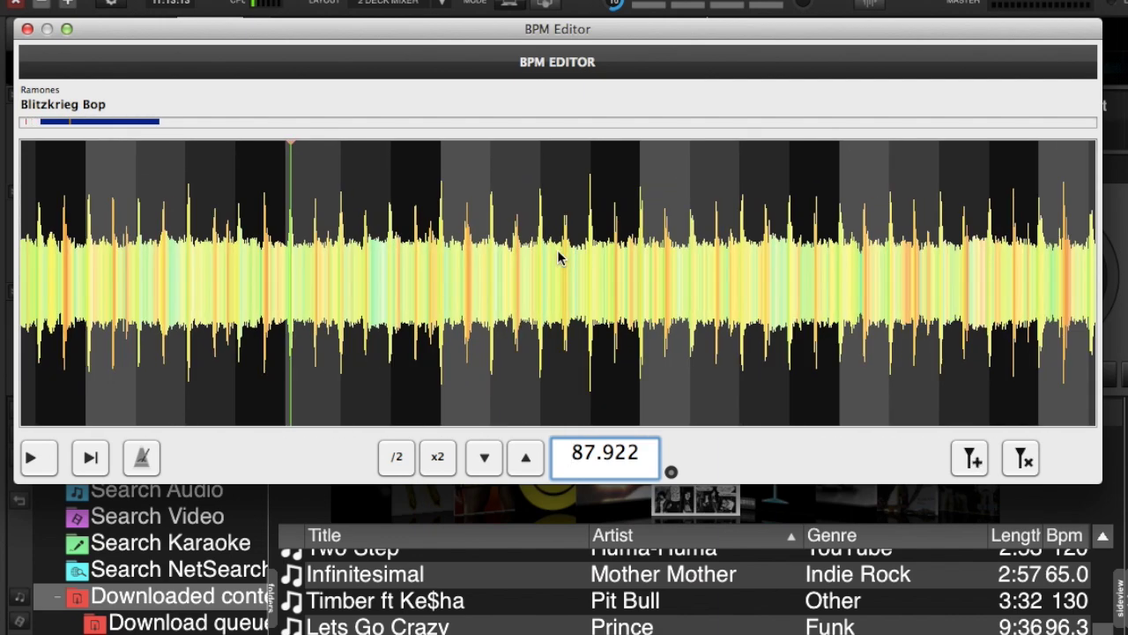
scroll(557, 253, "right", 3)
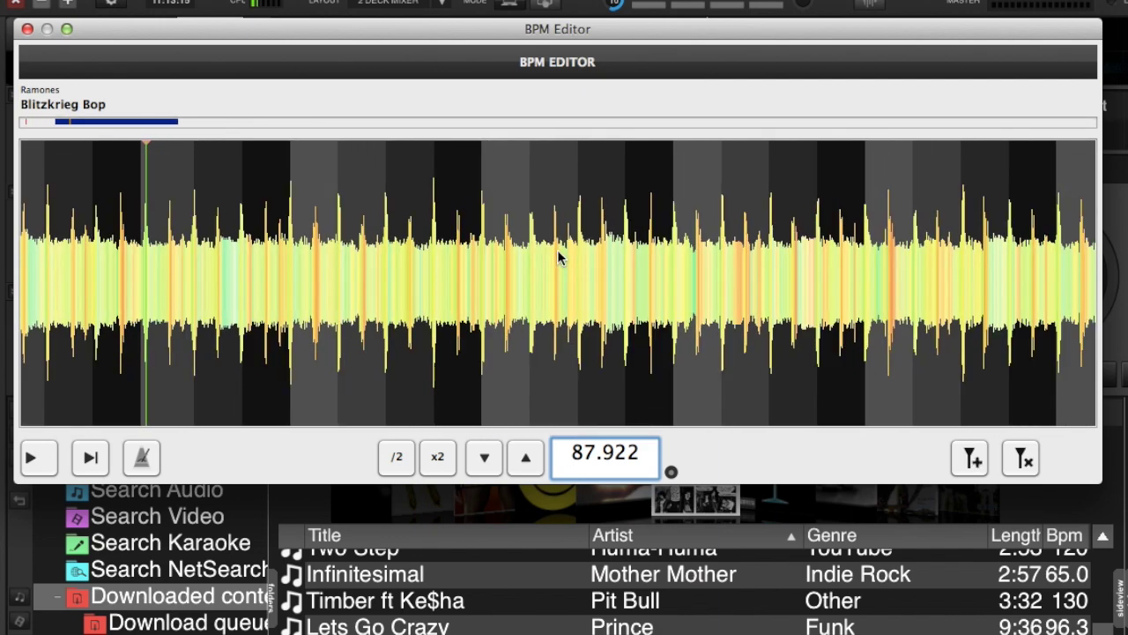
scroll(619, 262, "right", 7)
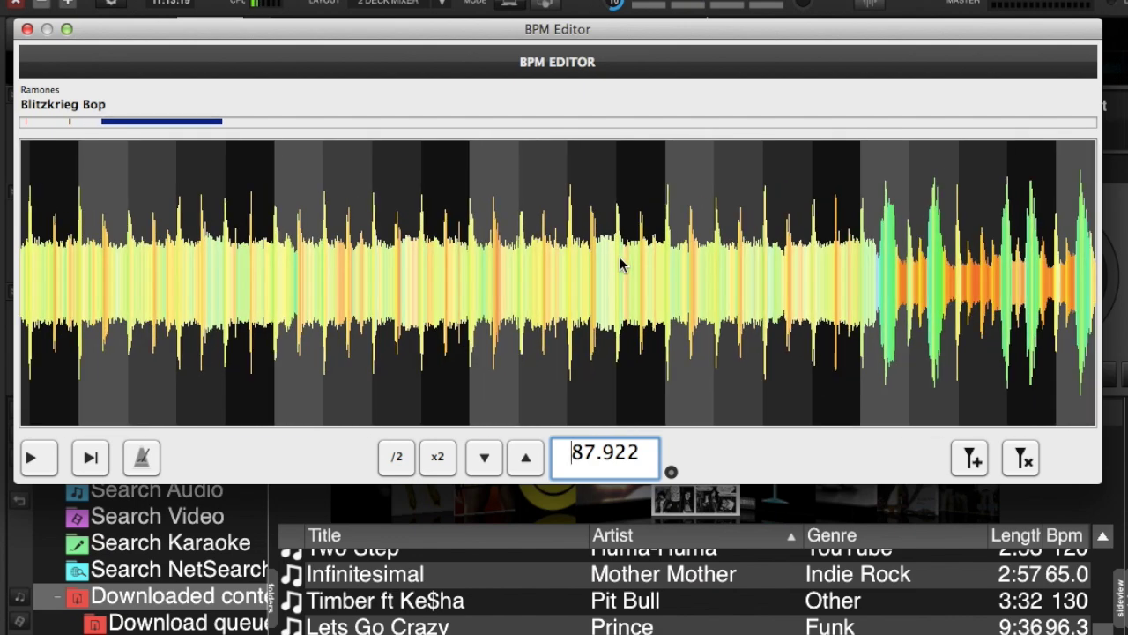
scroll(620, 260, "right", 4)
scroll(619, 262, "right", 5)
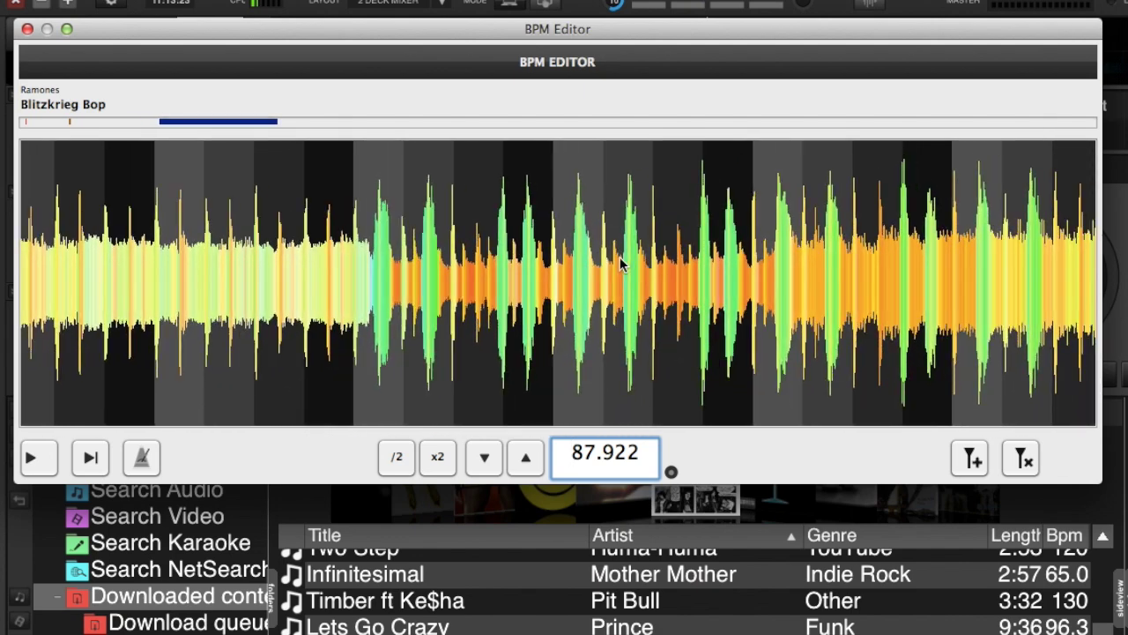
left_click(368, 186)
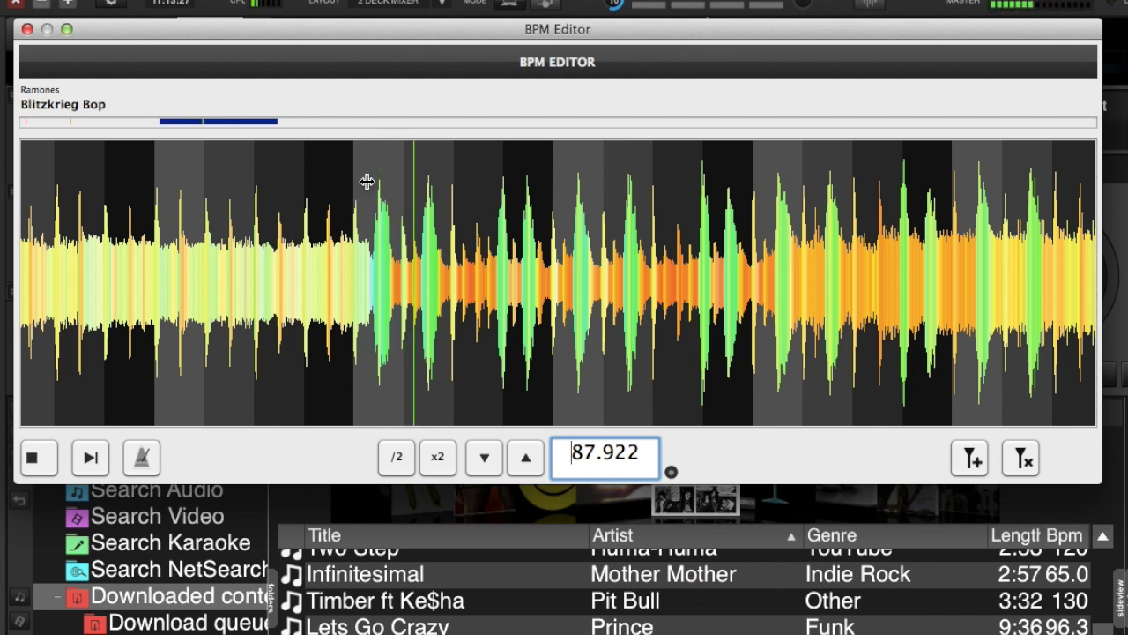
left_click(37, 467)
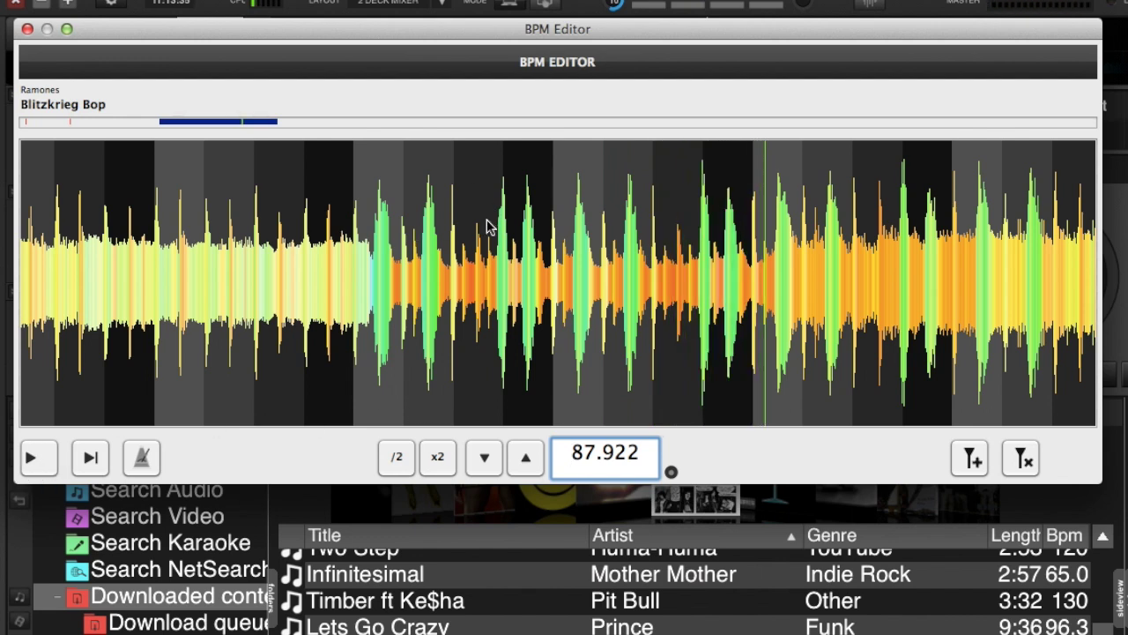
scroll(490, 227, "right", 10)
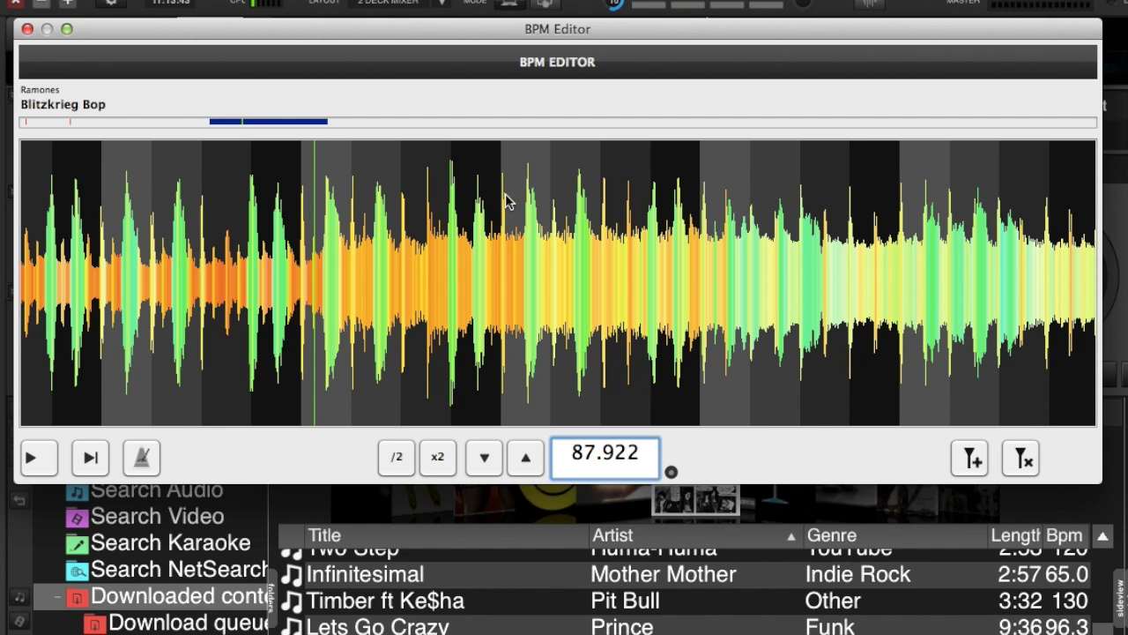
scroll(620, 220, "right", 15)
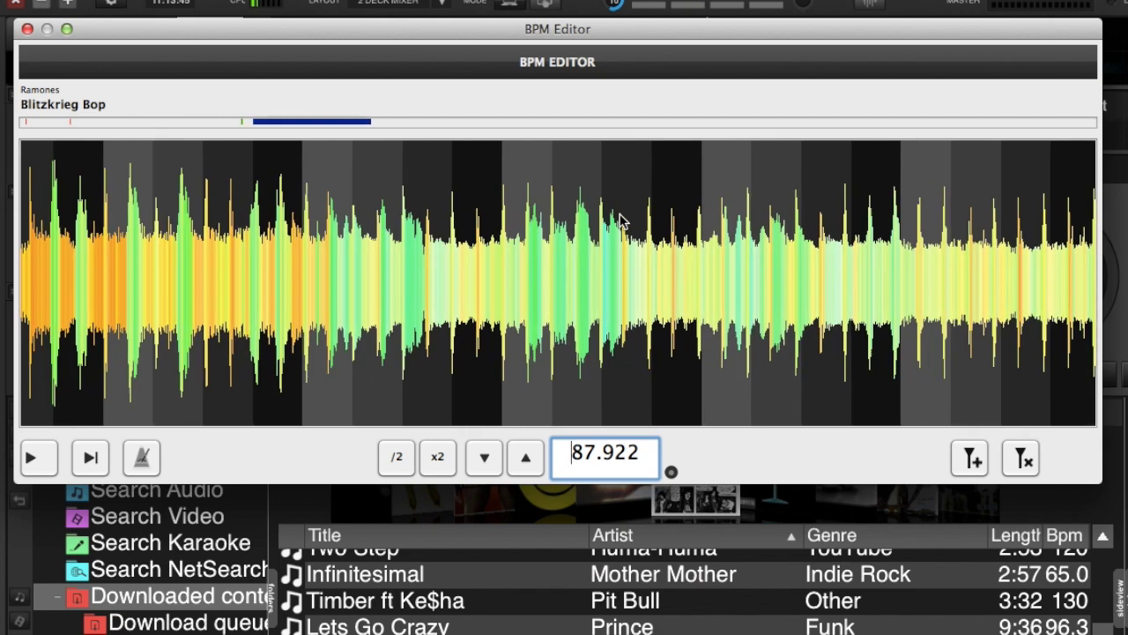
scroll(621, 220, "right", 3)
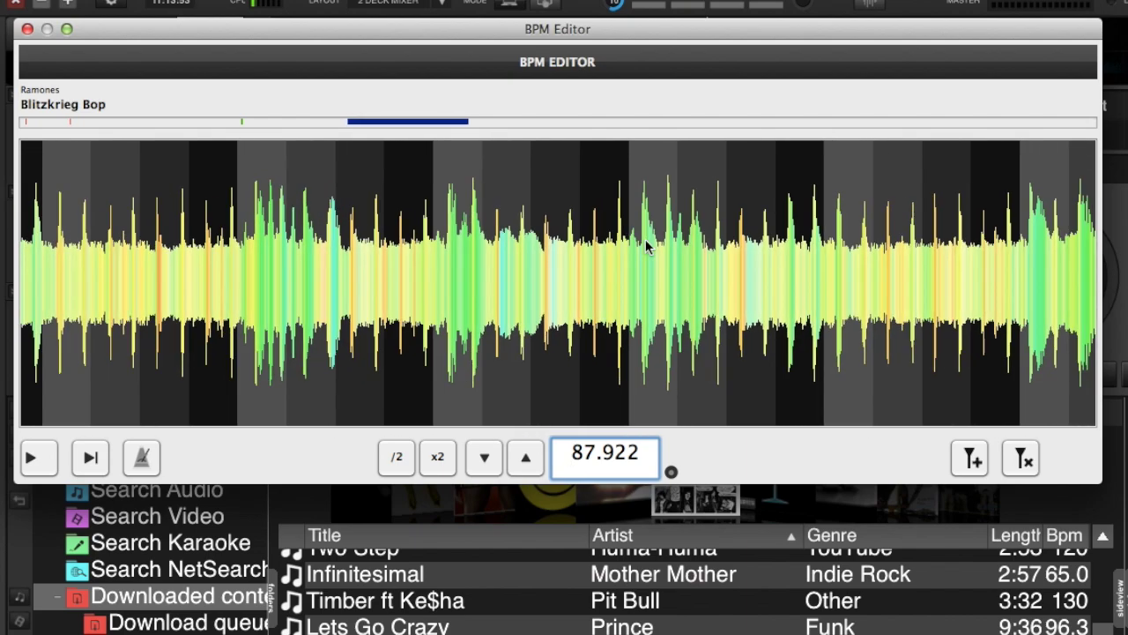
scroll(646, 240, "down", 3)
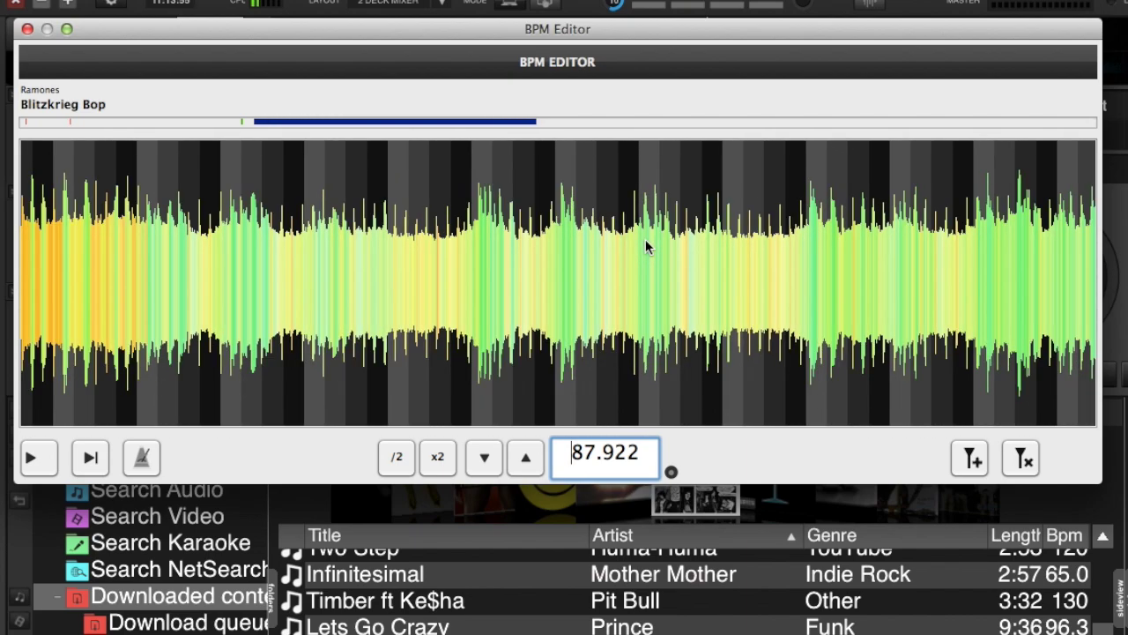
scroll(645, 238, "right", 5)
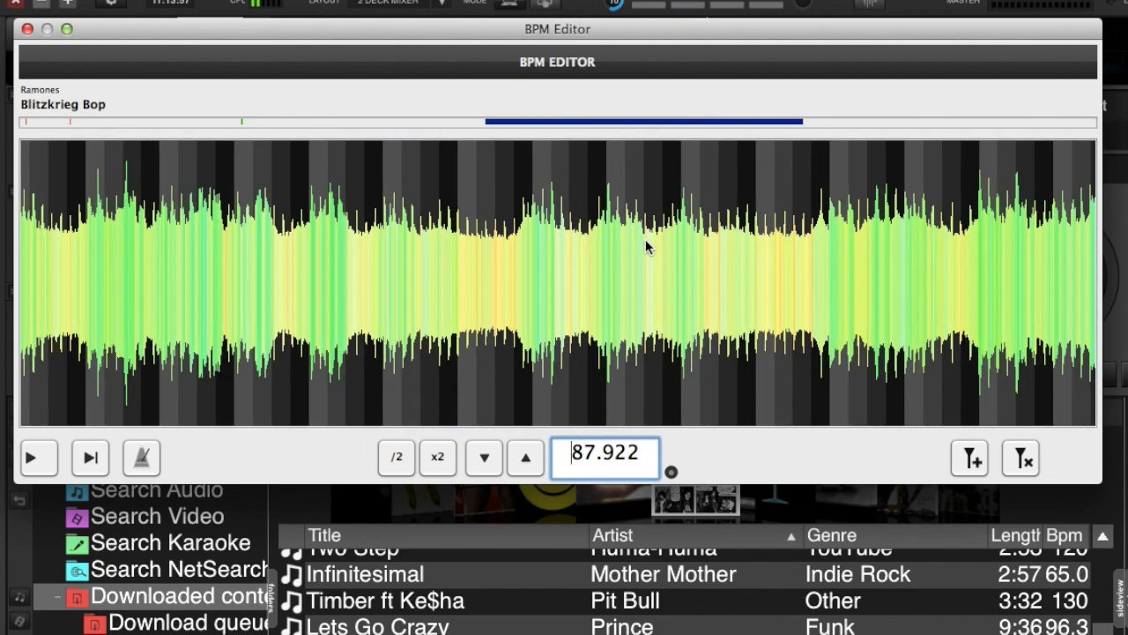
scroll(646, 244, "up", 5)
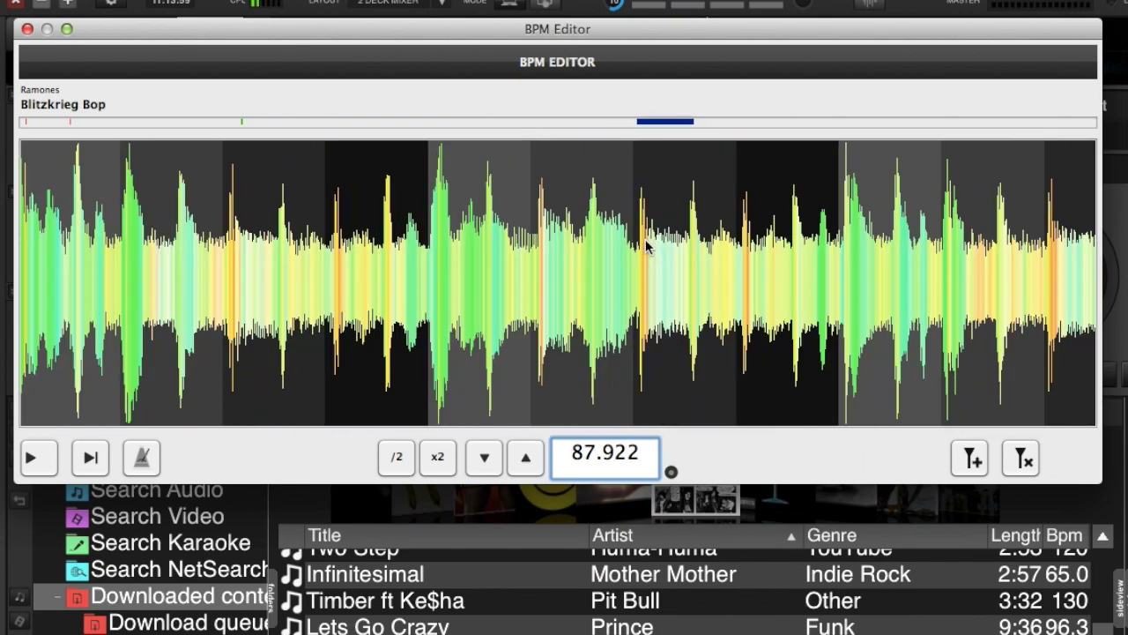
scroll(646, 245, "right", 3)
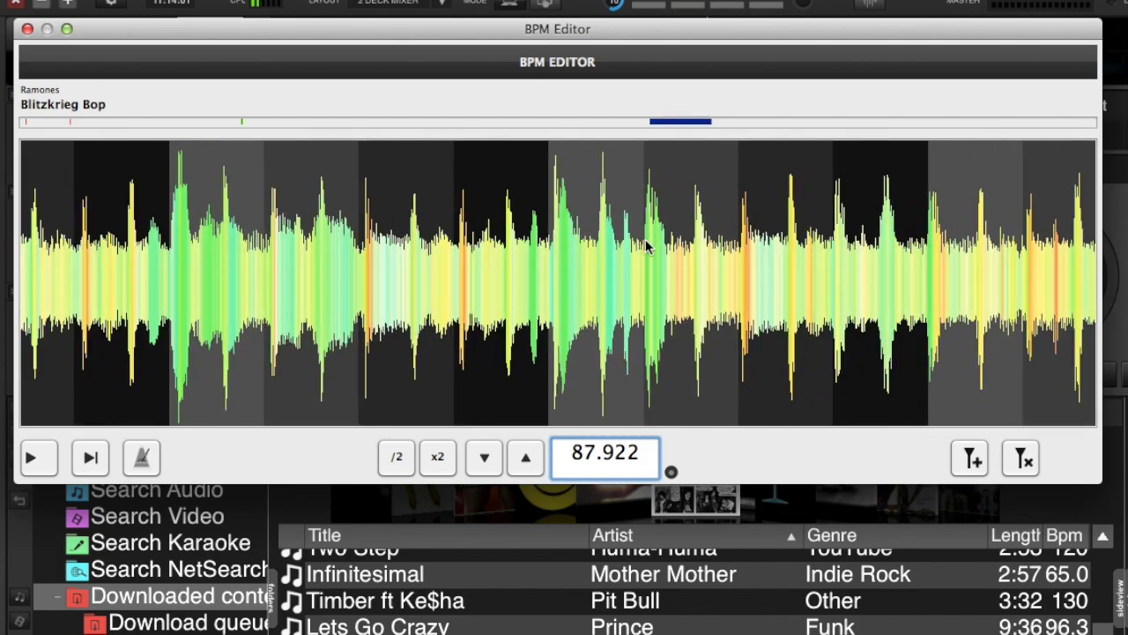
scroll(646, 245, "right", 5)
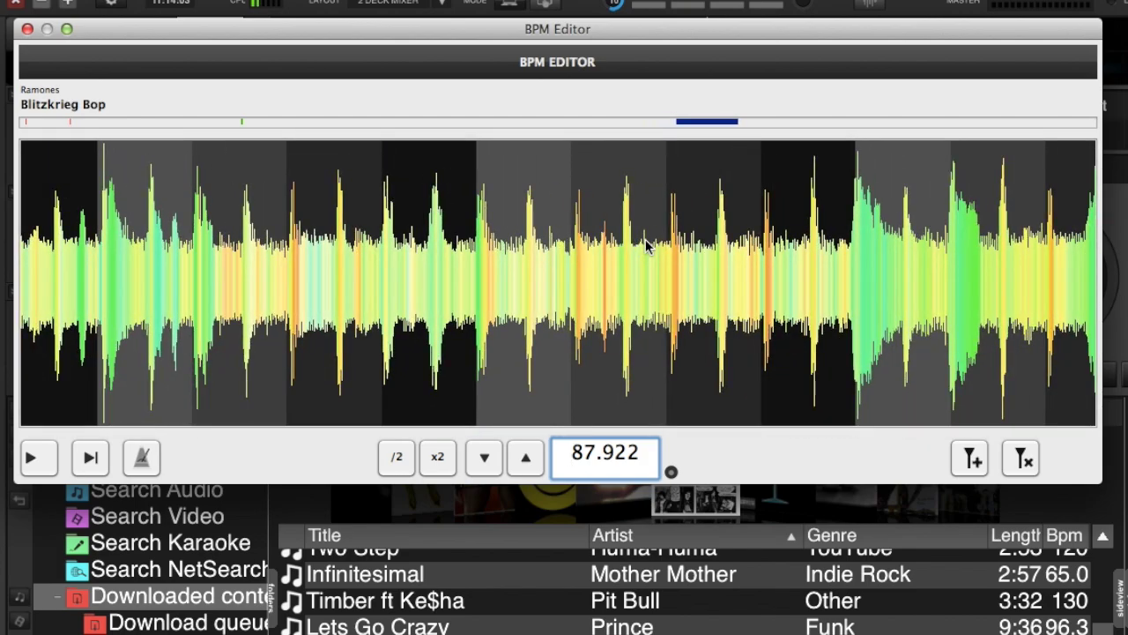
scroll(646, 245, "down", 2)
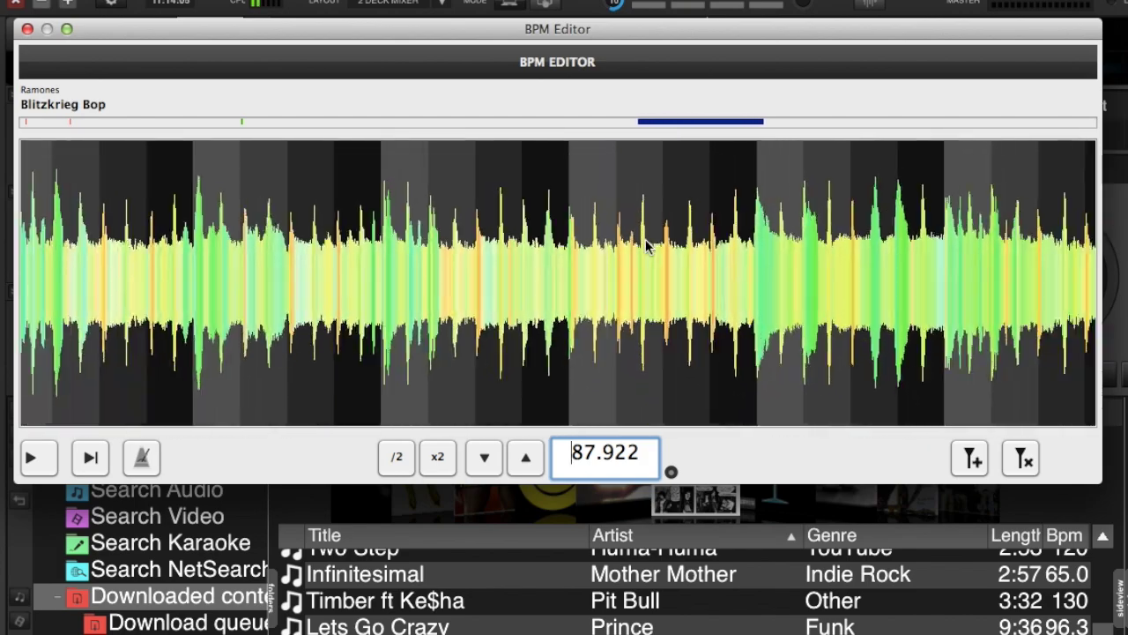
scroll(646, 245, "right", 8)
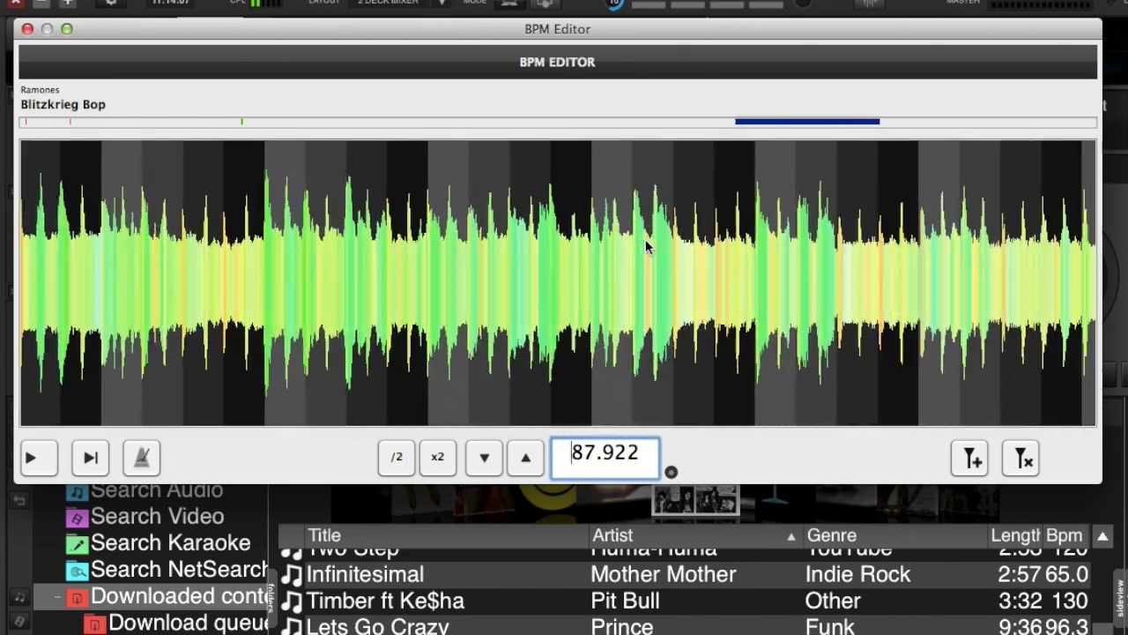
scroll(646, 245, "up", 3)
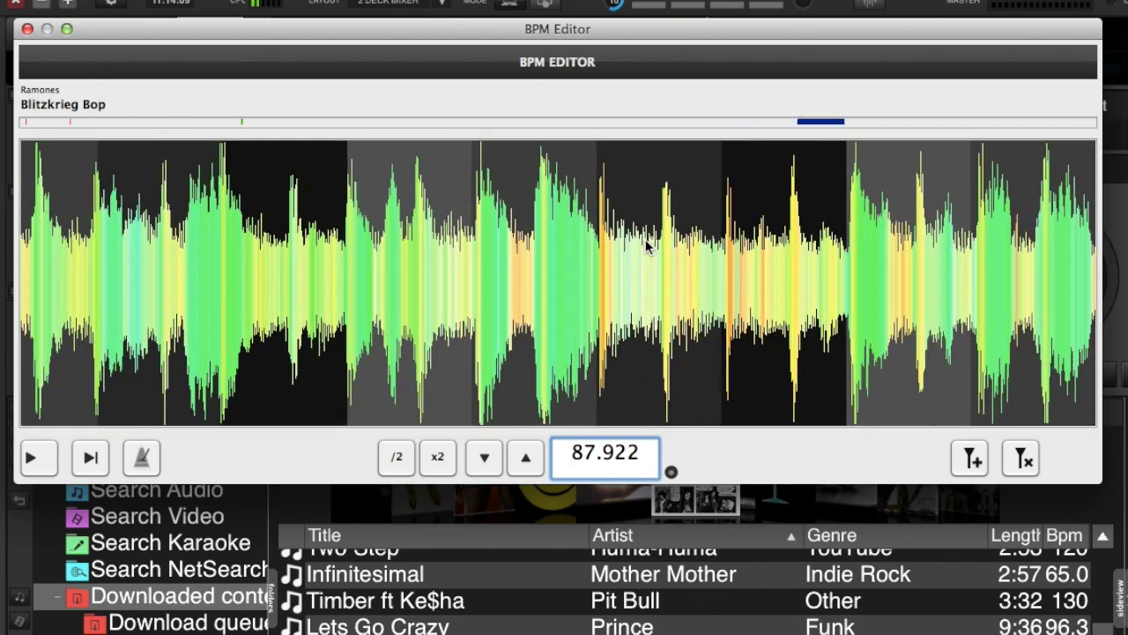
scroll(646, 245, "right", 4)
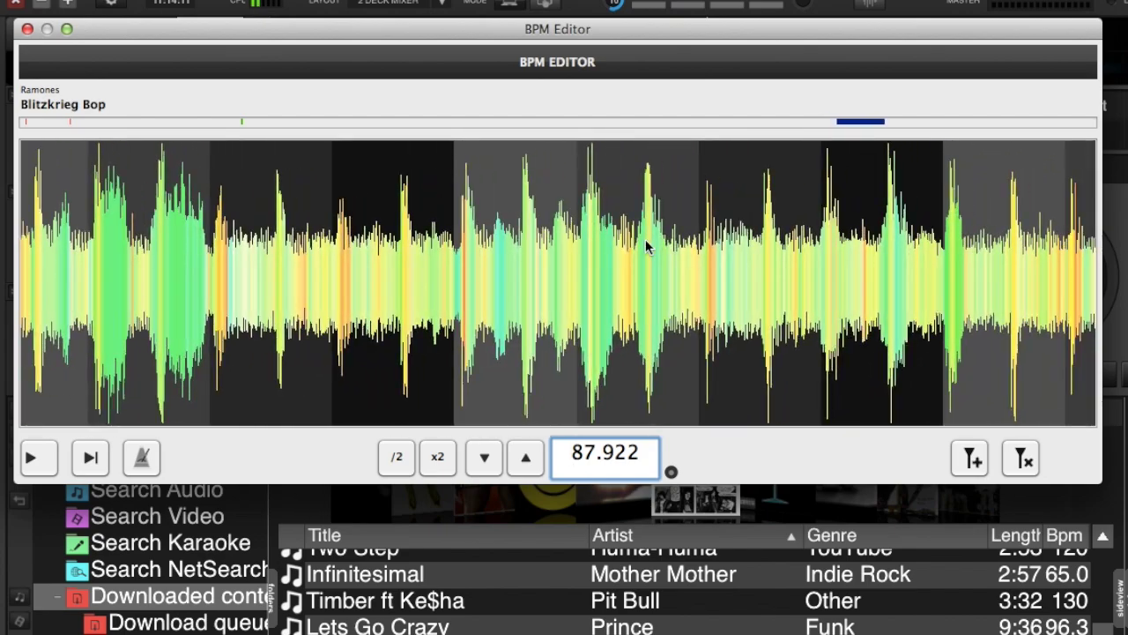
scroll(646, 245, "right", 2)
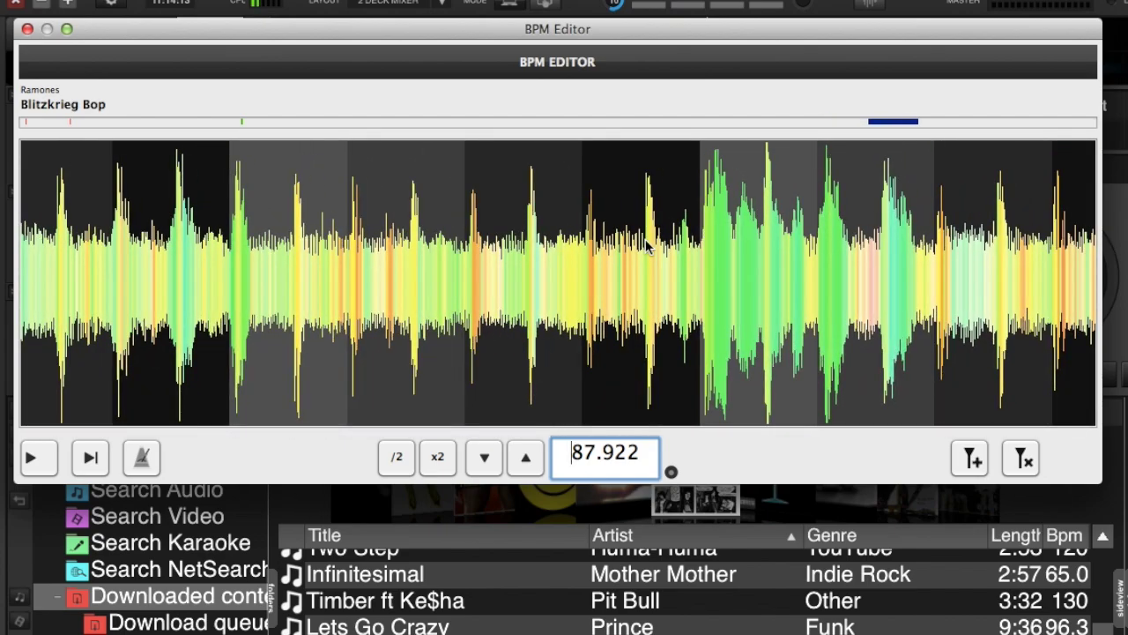
scroll(646, 245, "down", 3)
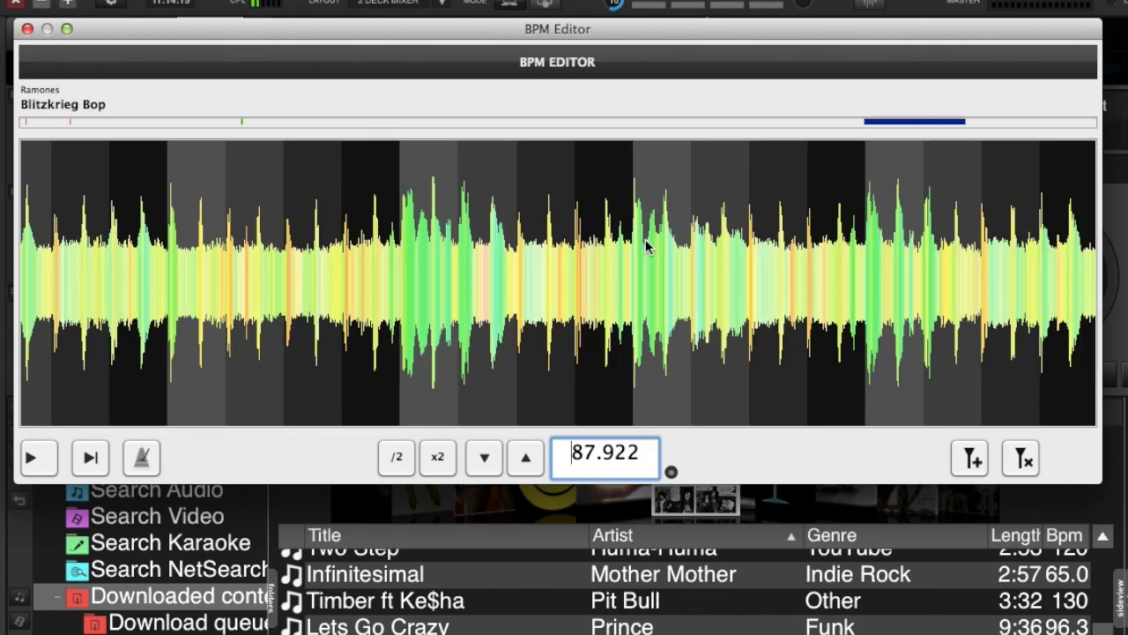
scroll(646, 245, "right", 2)
scroll(646, 245, "right", 5)
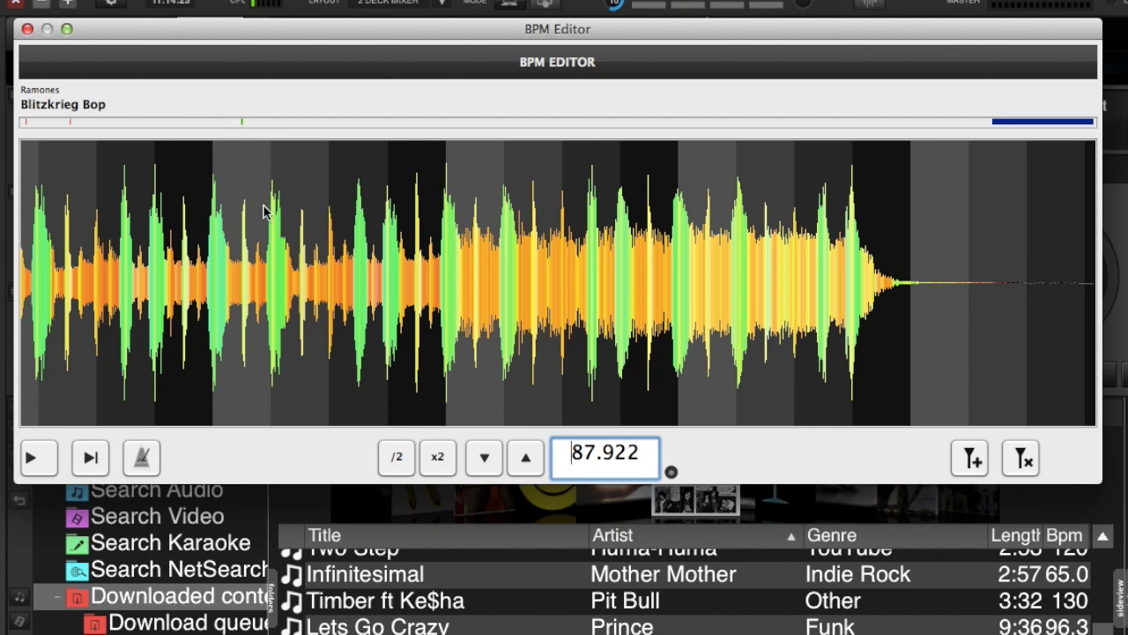
scroll(264, 211, "left", 5)
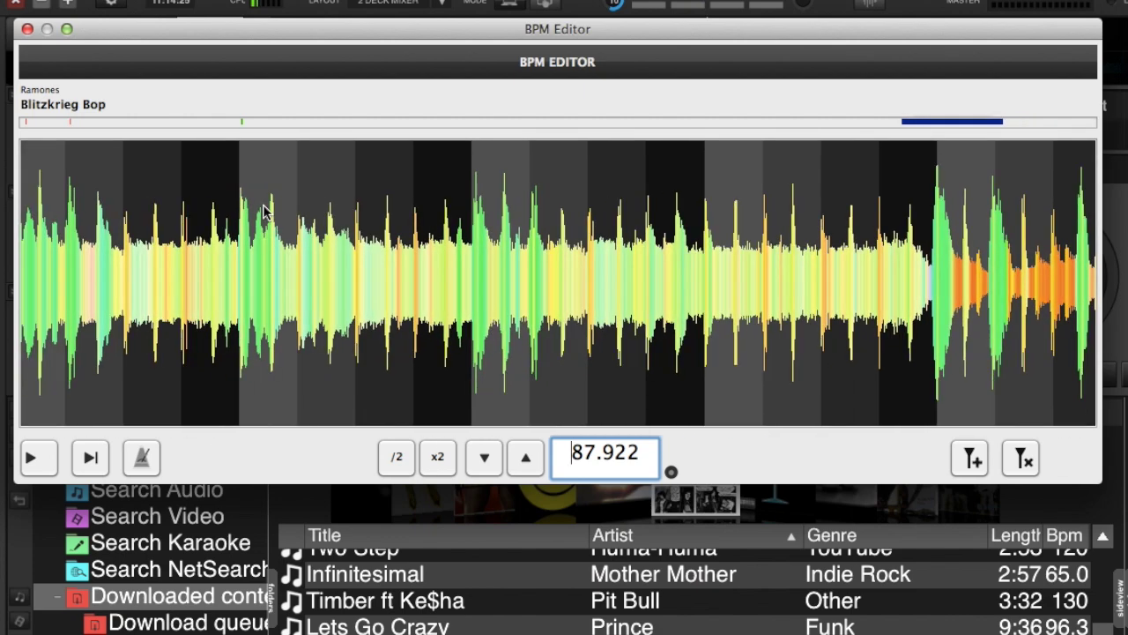
scroll(433, 278, "up", 2)
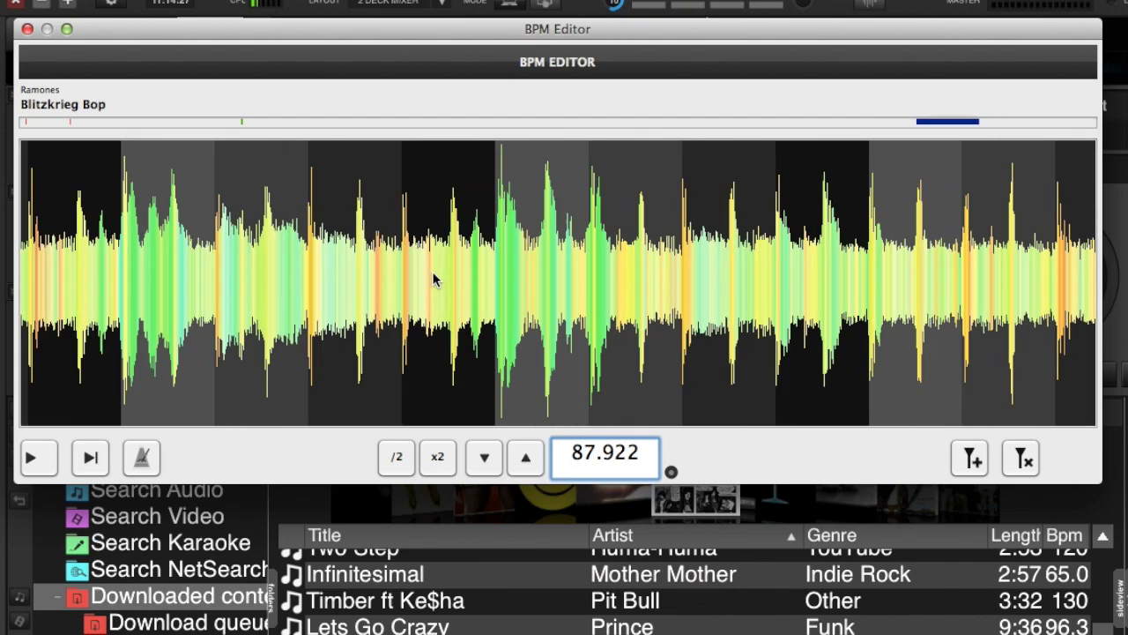
scroll(433, 278, "down", 5)
scroll(432, 279, "up", 4)
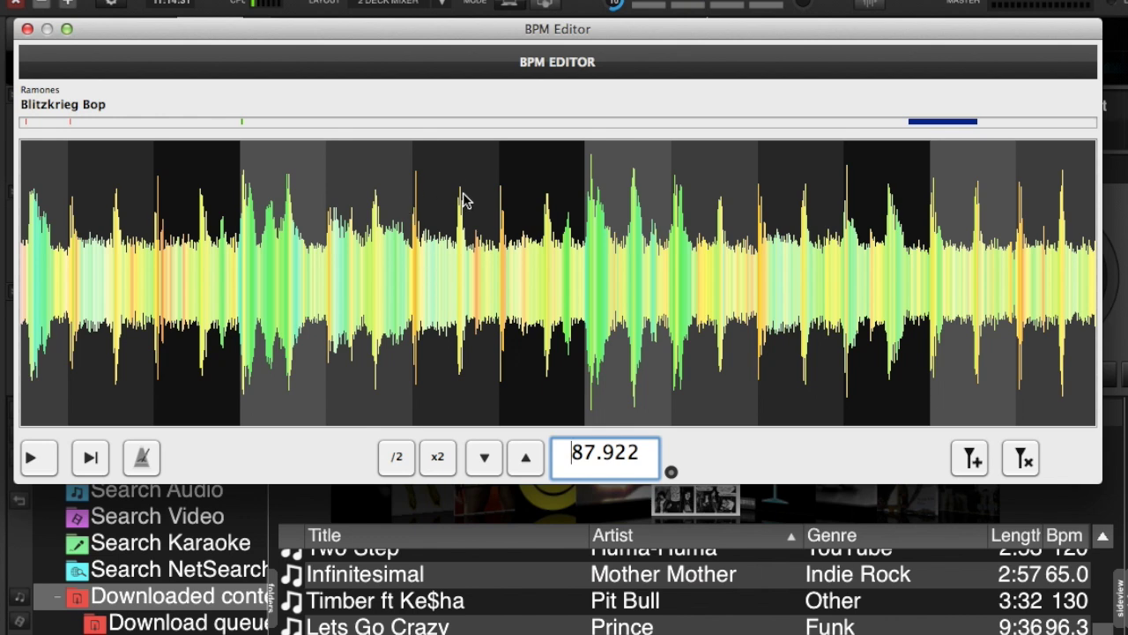
Step: Put the playhead on a loud beat late in the song and add an anchor there
left_click(436, 216)
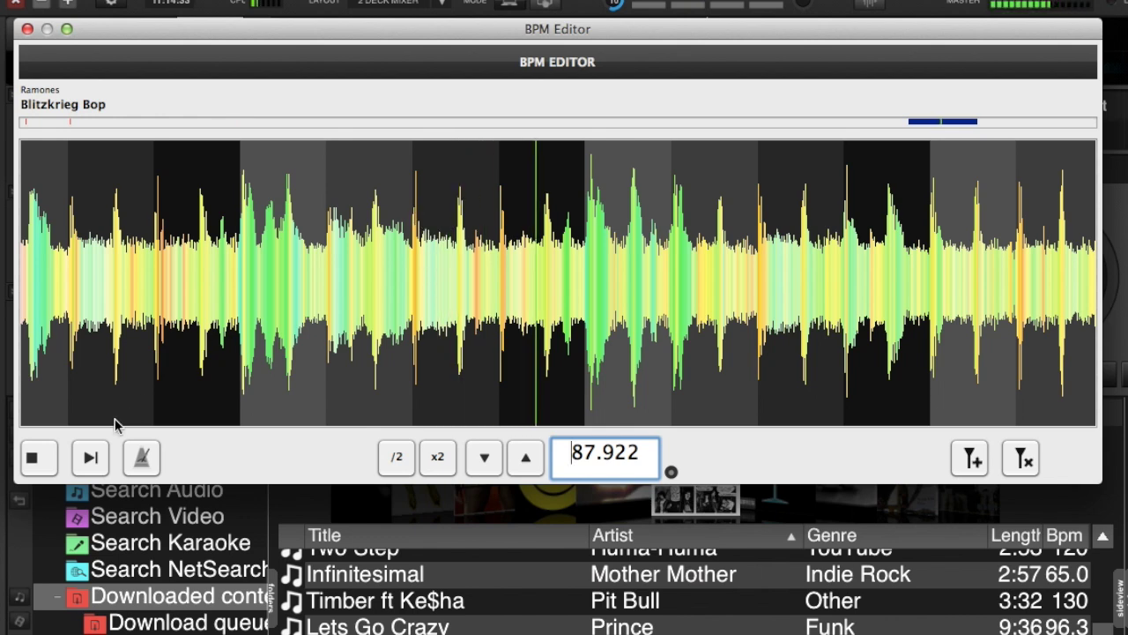
left_click(35, 457)
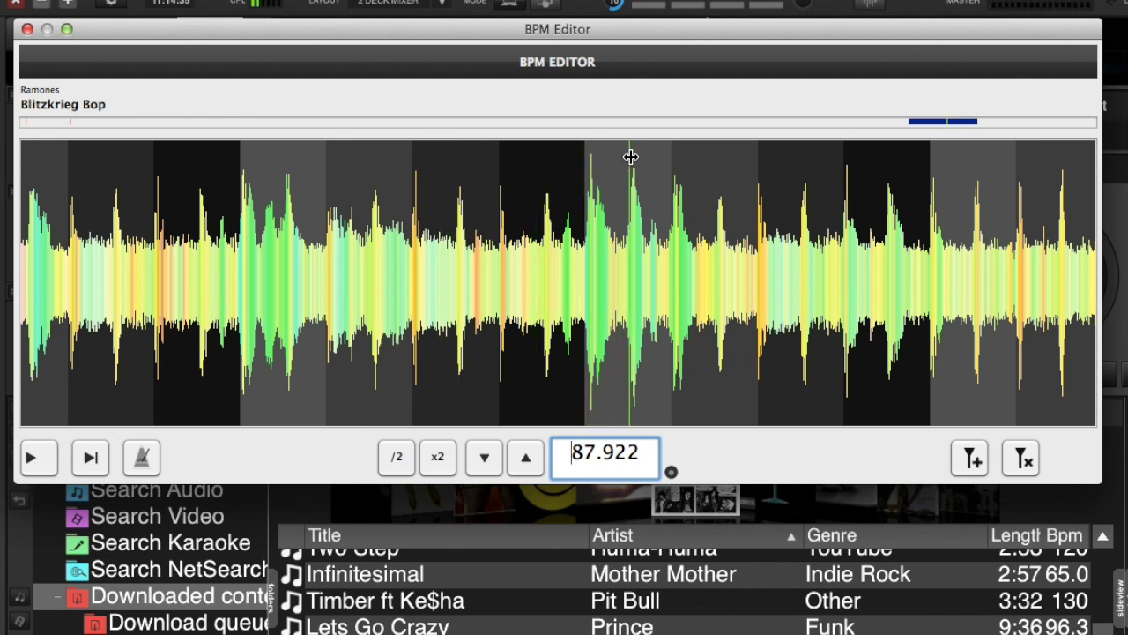
mouse_move(631, 157)
left_mouse_down()
mouse_move(511, 156)
mouse_move(460, 169)
left_mouse_up()
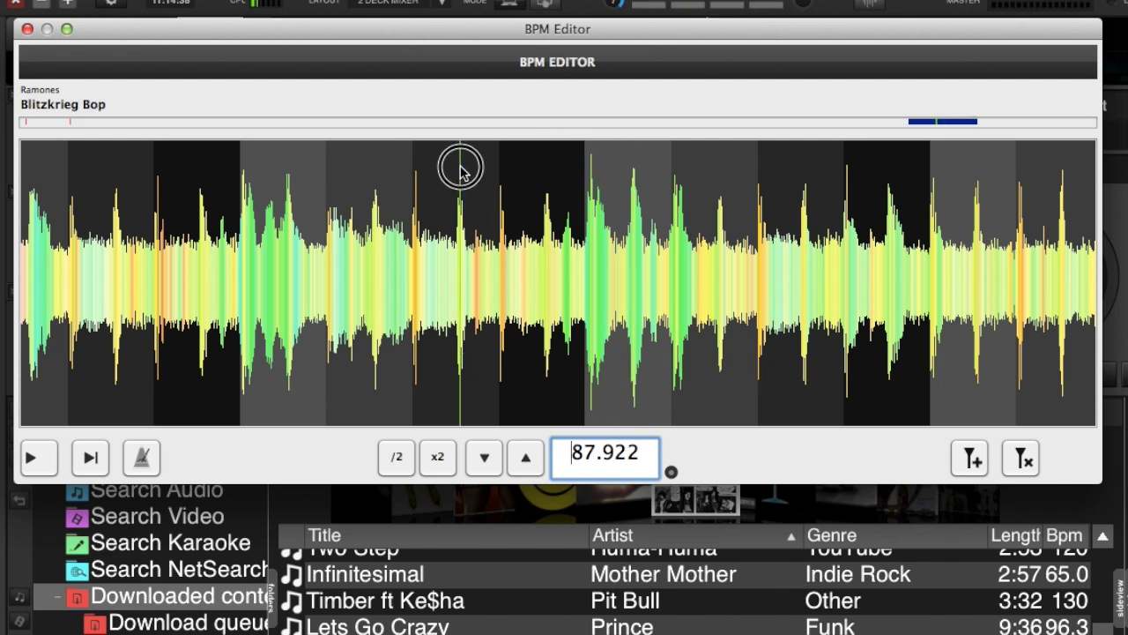
left_click(971, 465)
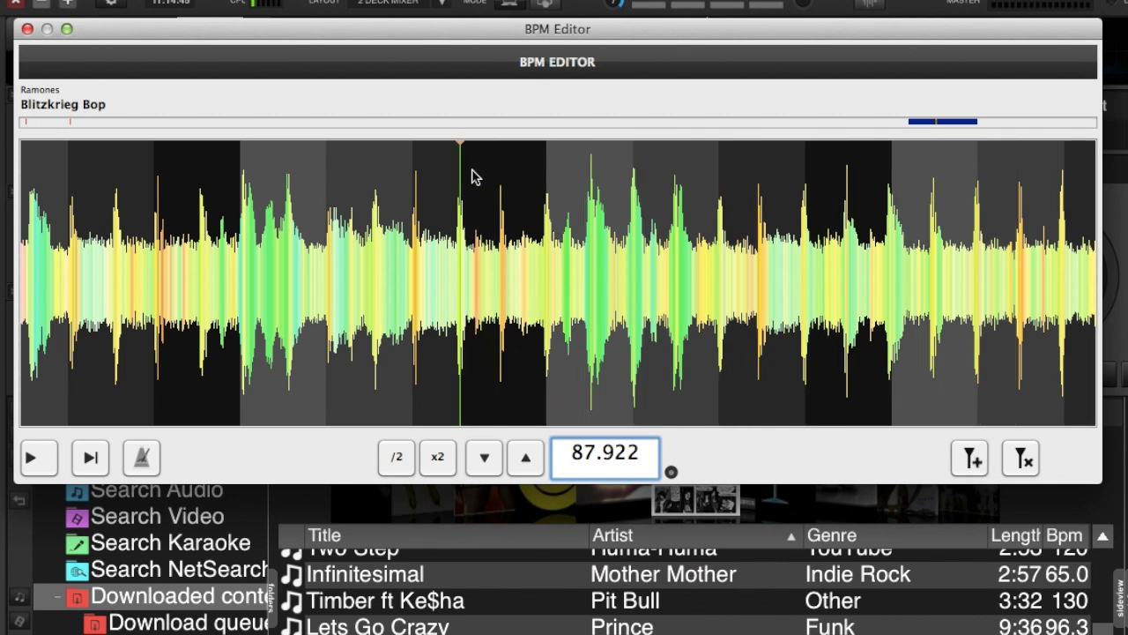
Step: Drag the orange anchor slightly later so the grid lands on the beat
left_click_drag(461, 167, 589, 172)
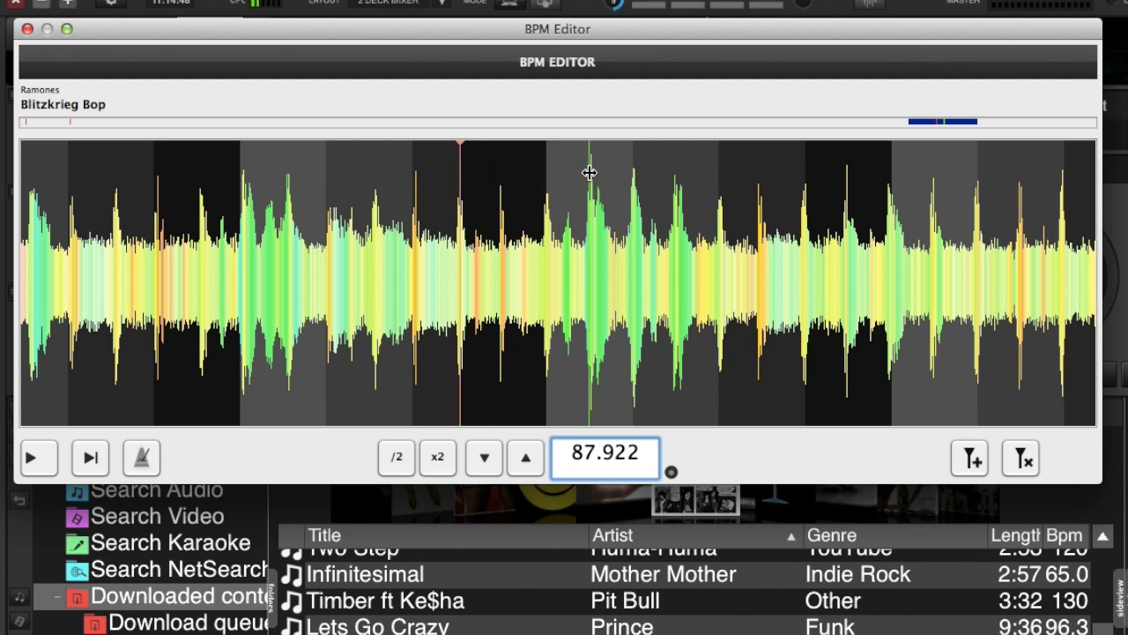
left_click(459, 167)
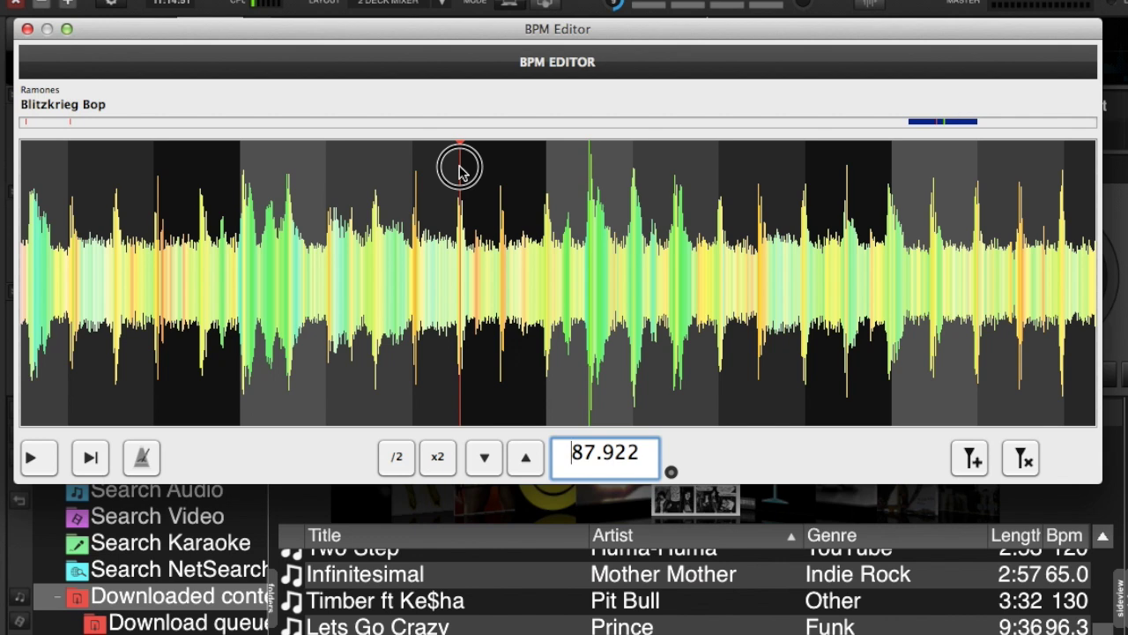
mouse_move(459, 166)
left_mouse_down()
mouse_move(500, 167)
mouse_move(409, 169)
mouse_move(500, 161)
left_mouse_up()
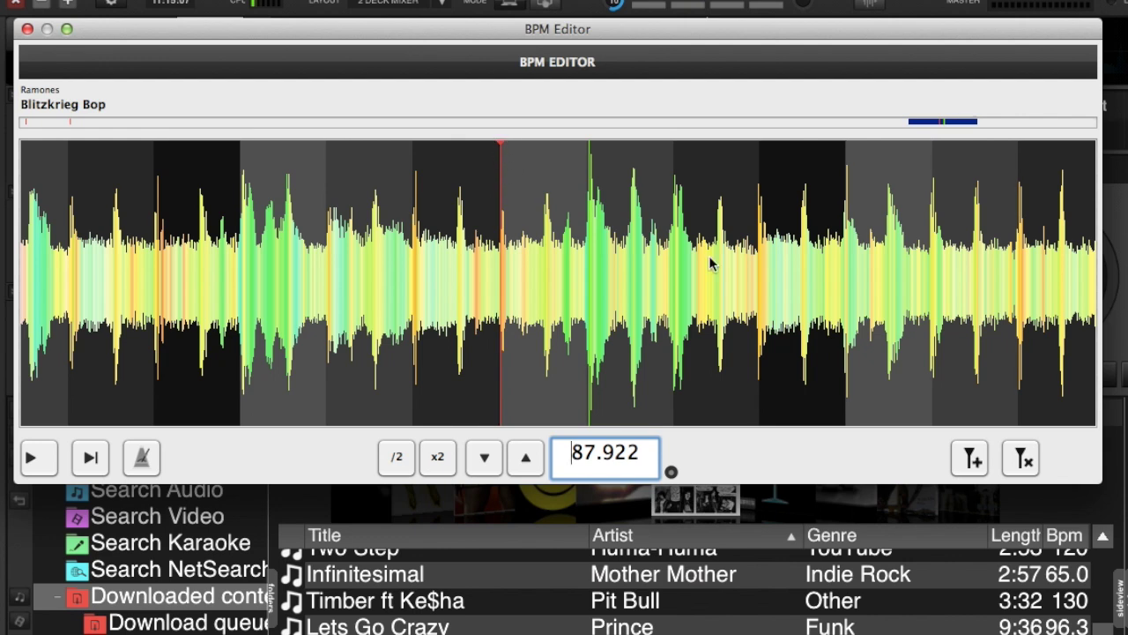
left_click(754, 450)
Step: Turn on the metronome, play Blitzkrieg Bop against it, then stop and toggle the metronome
scroll(815, 308, "up", 10)
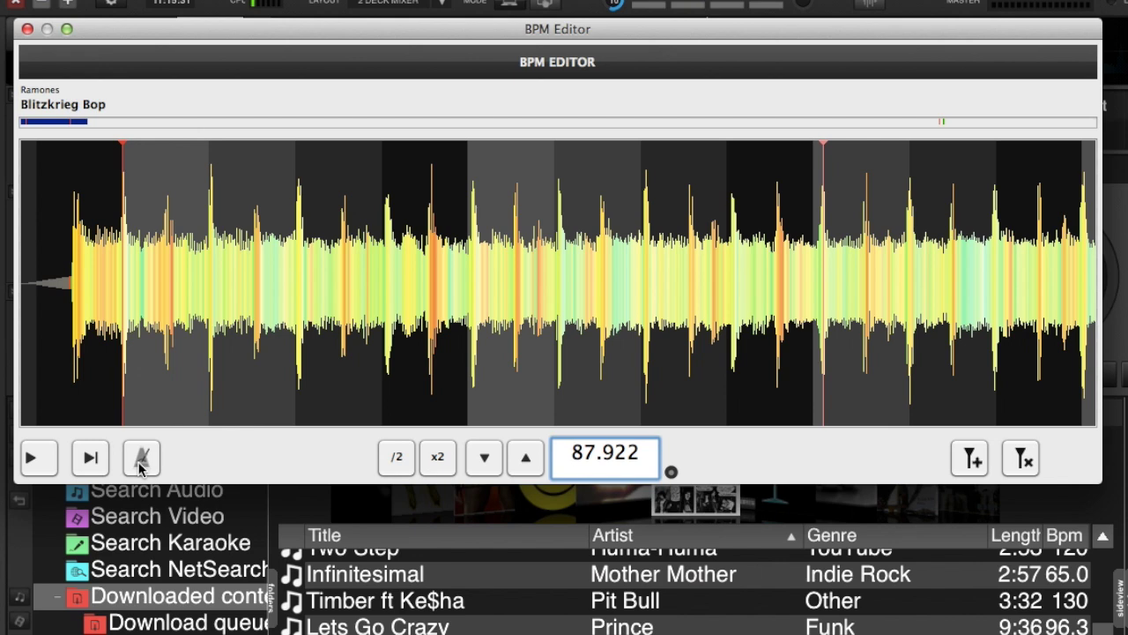
left_click(141, 458)
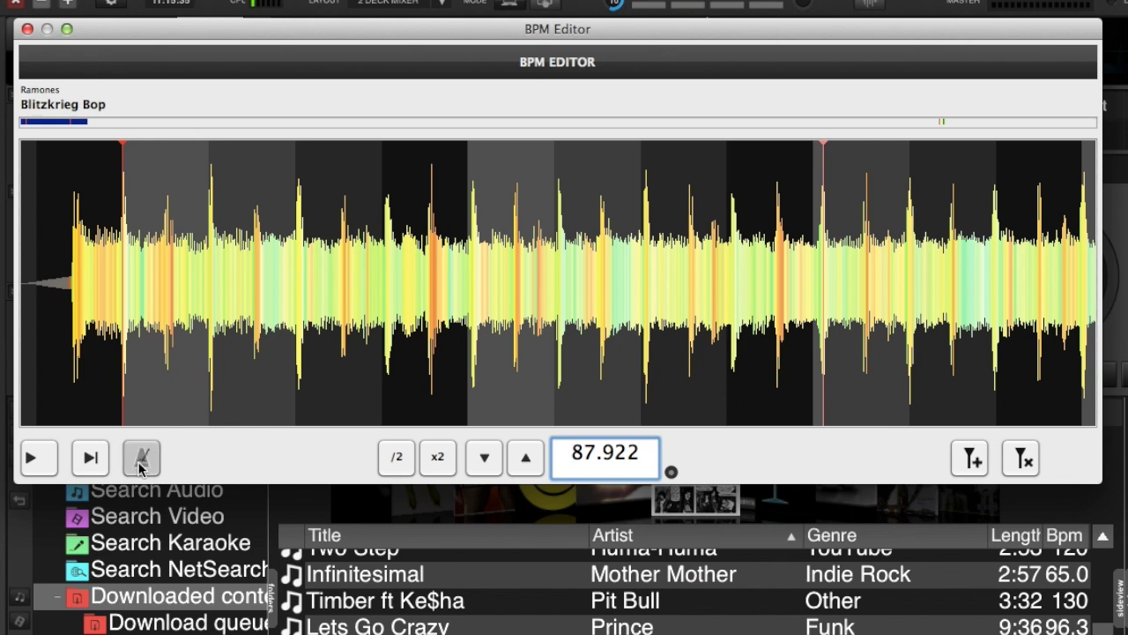
left_click(34, 458)
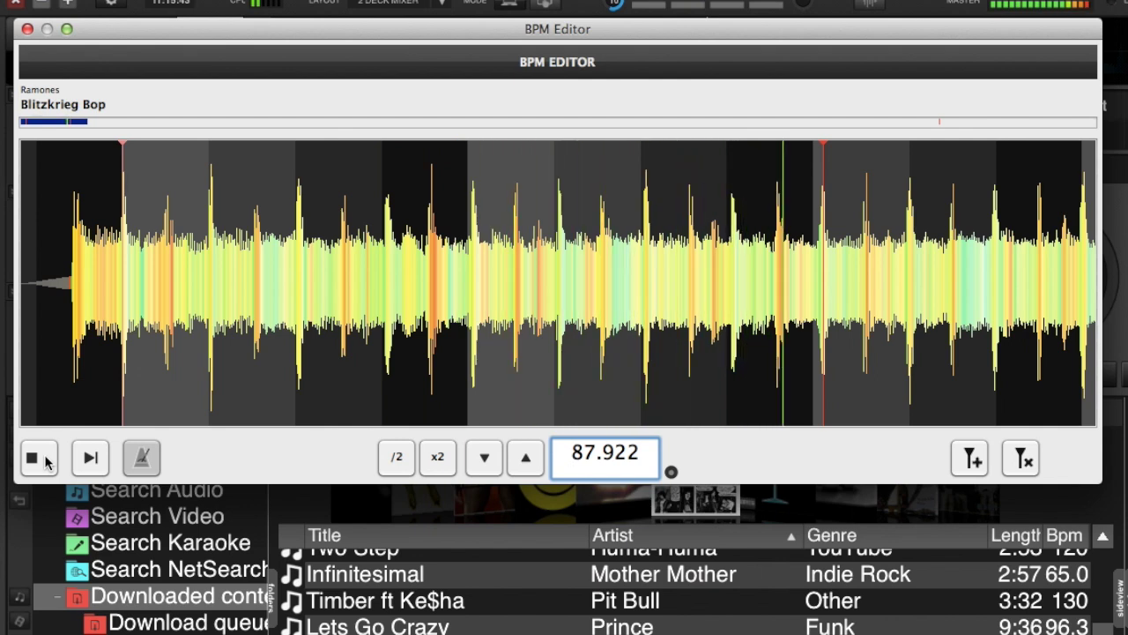
left_click(46, 460)
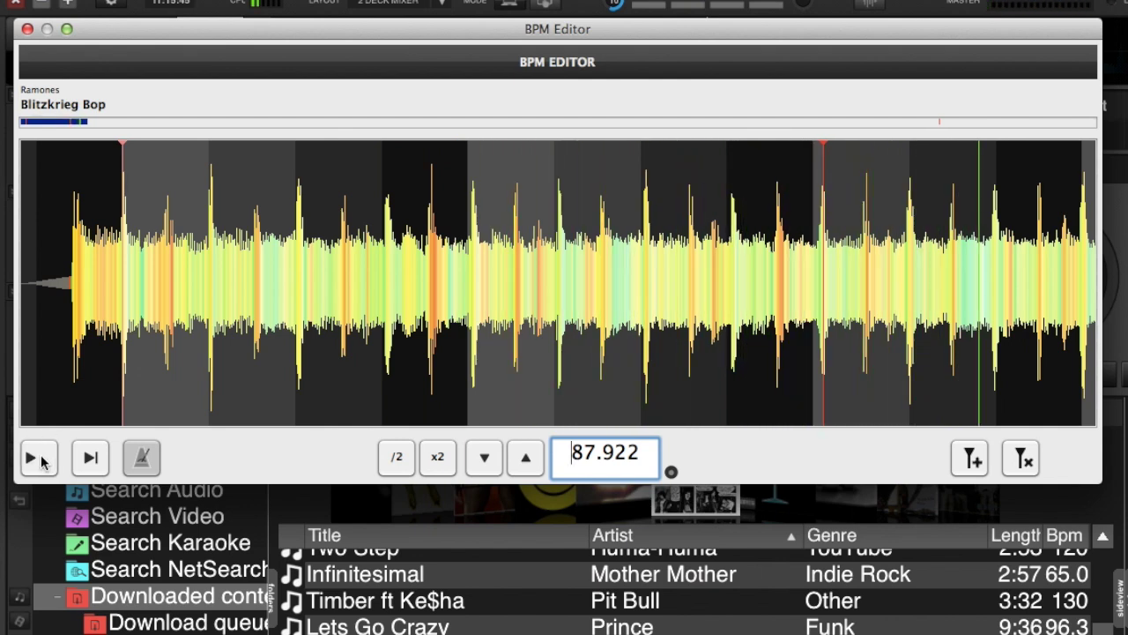
left_click(143, 462)
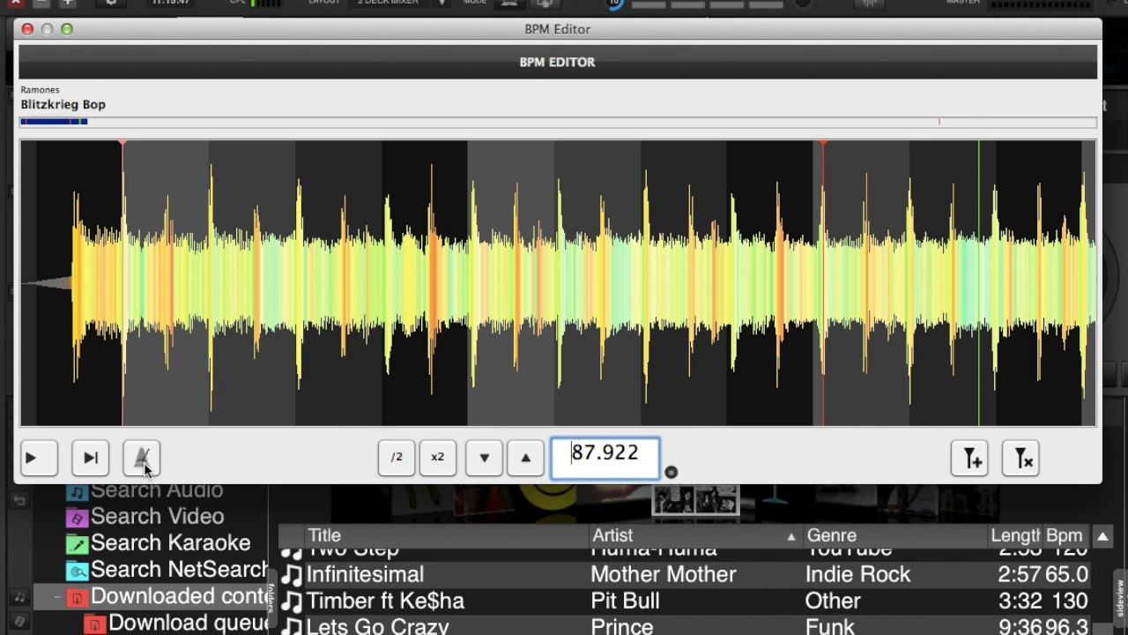
Step: Close the BPM Editor and open Blitzkrieg Bop's POIs Editor
left_click(27, 30)
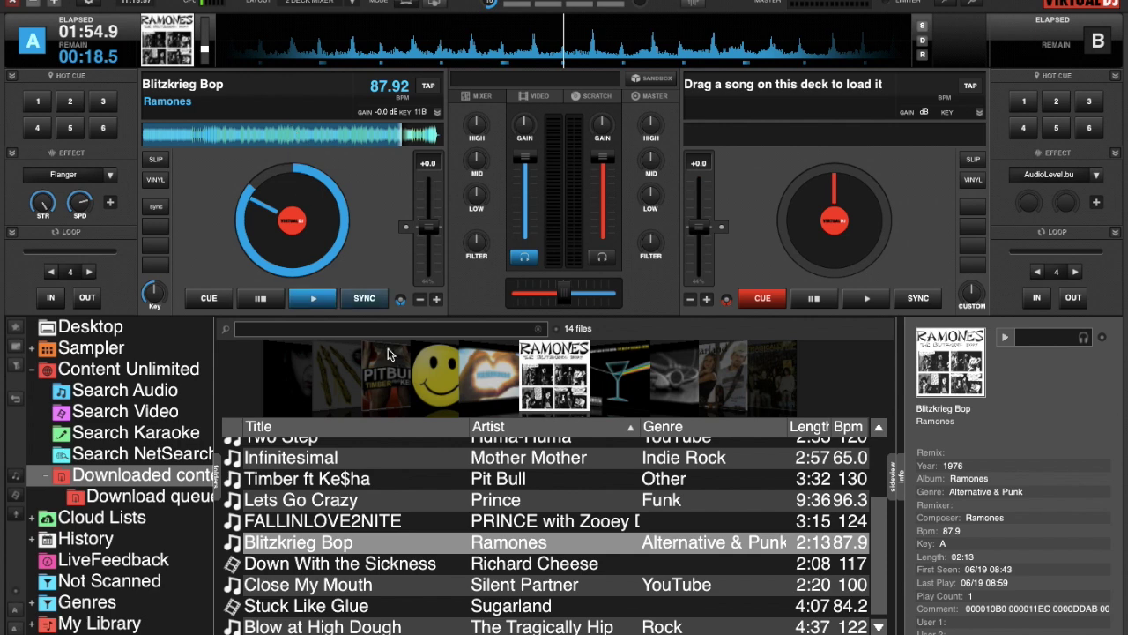
right_click(290, 551)
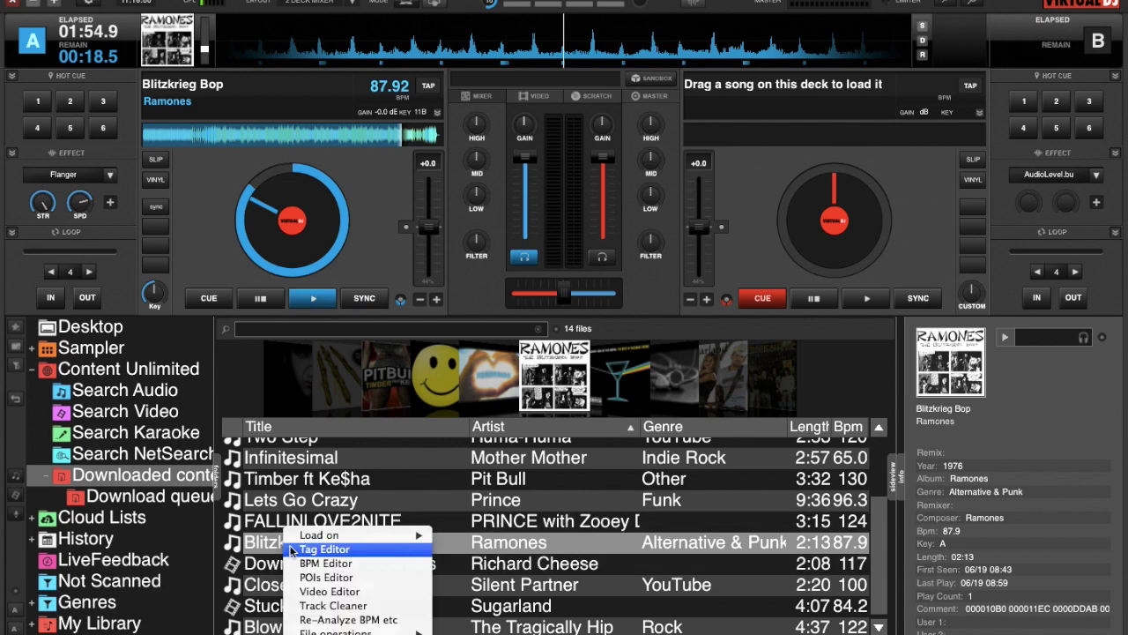
left_click(327, 580)
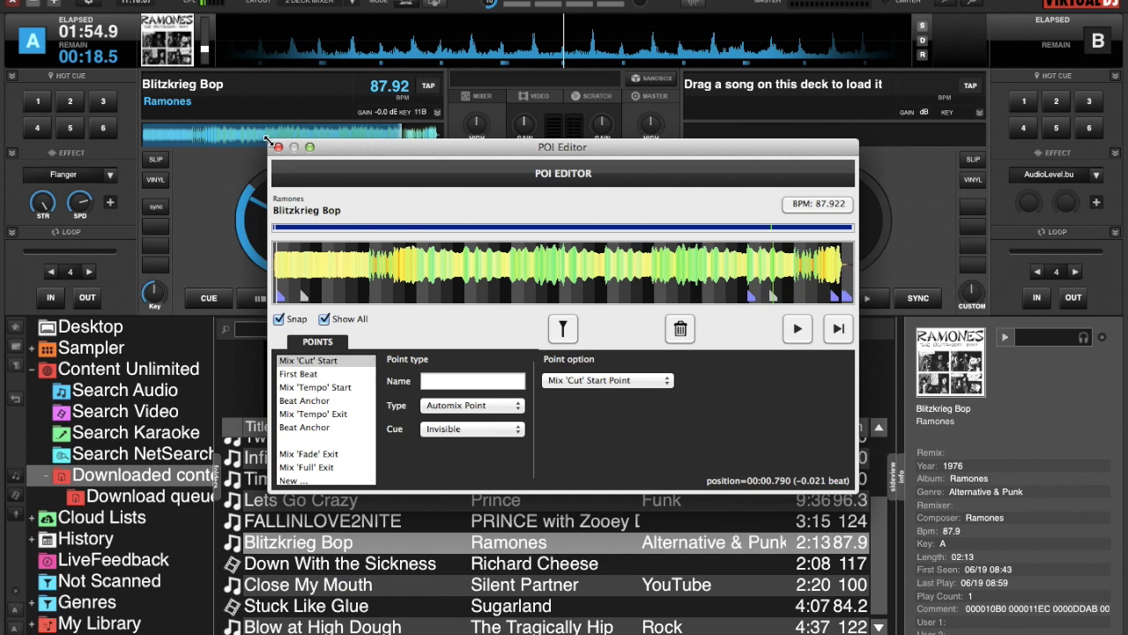
Step: Enlarge the POI Editor window, zoom the waveform, and briefly play and stop the track
left_click_drag(267, 139, 25, 65)
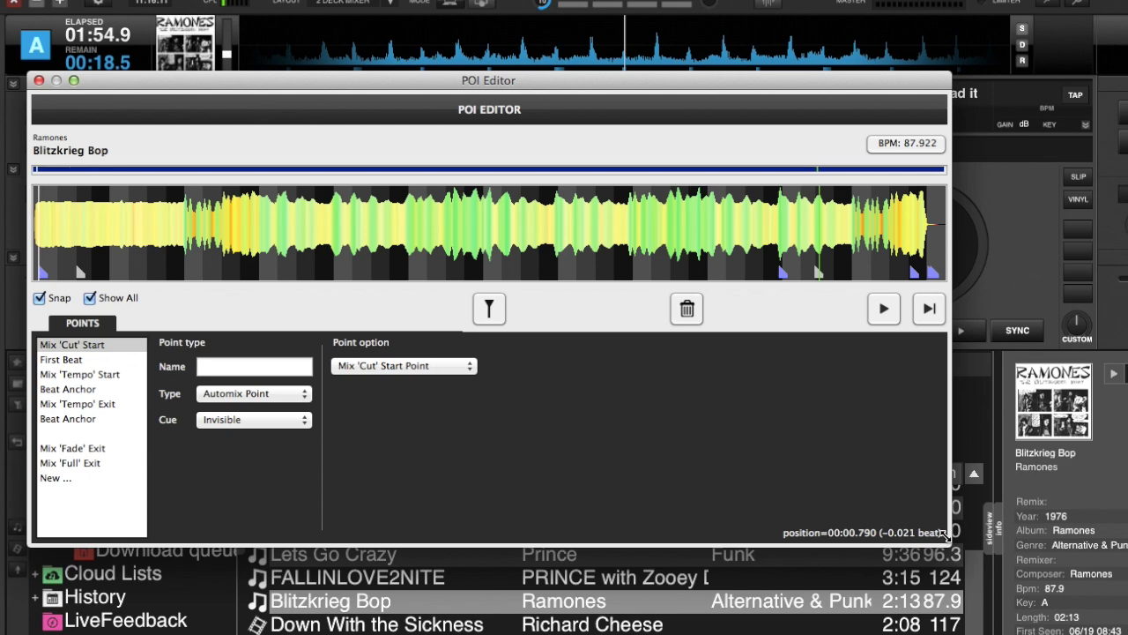
left_click_drag(944, 535, 1100, 605)
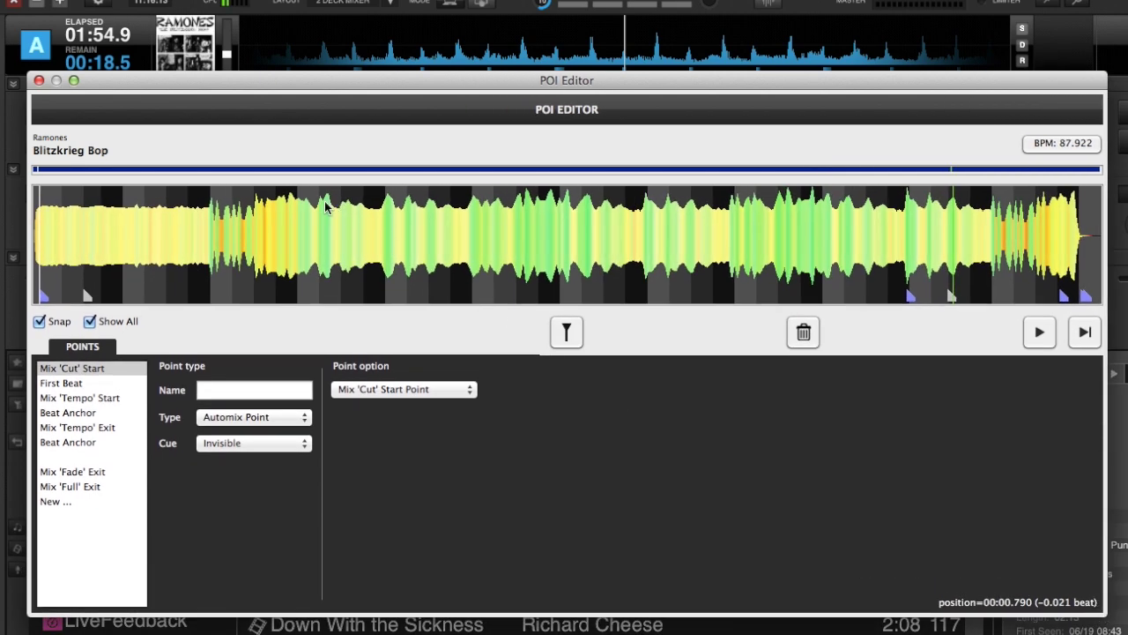
scroll(299, 225, "up", 5)
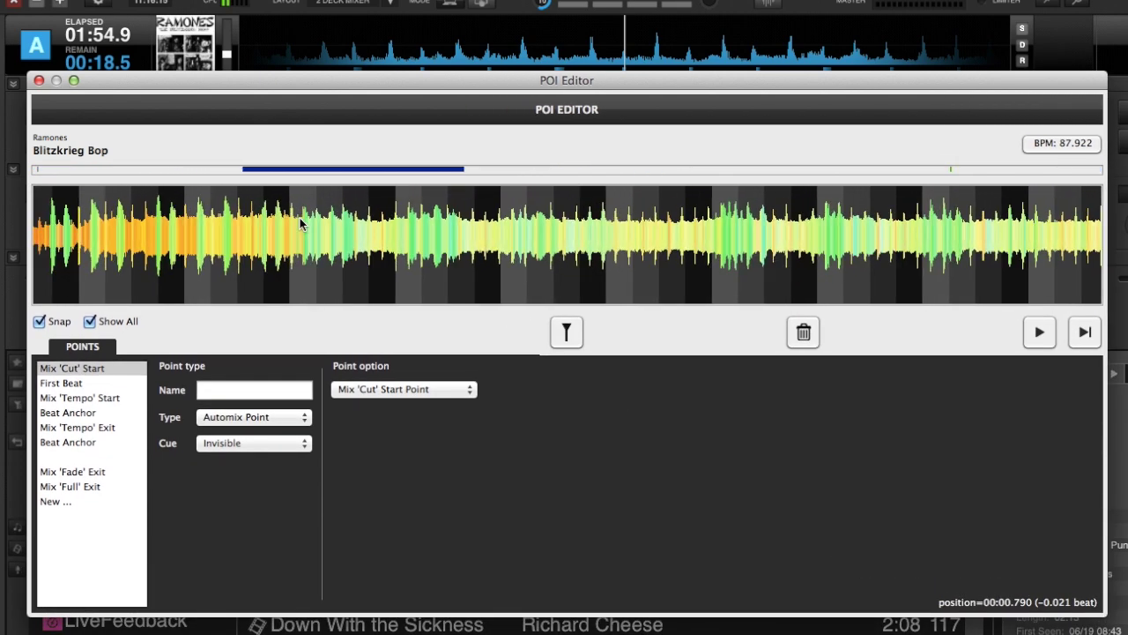
scroll(300, 225, "down", 2)
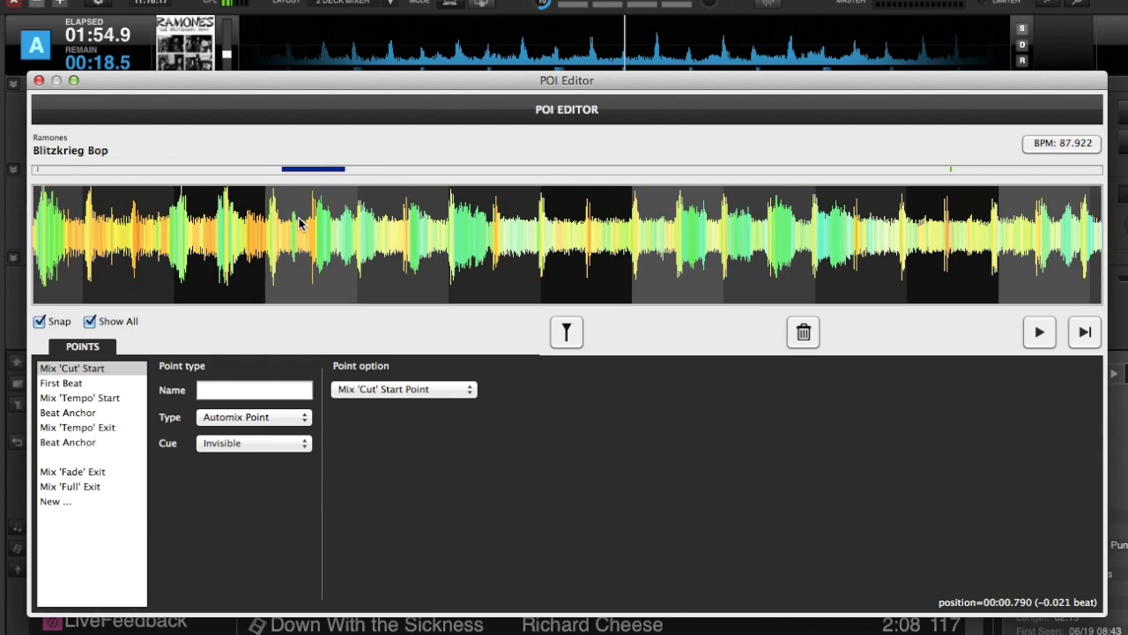
left_click(274, 232)
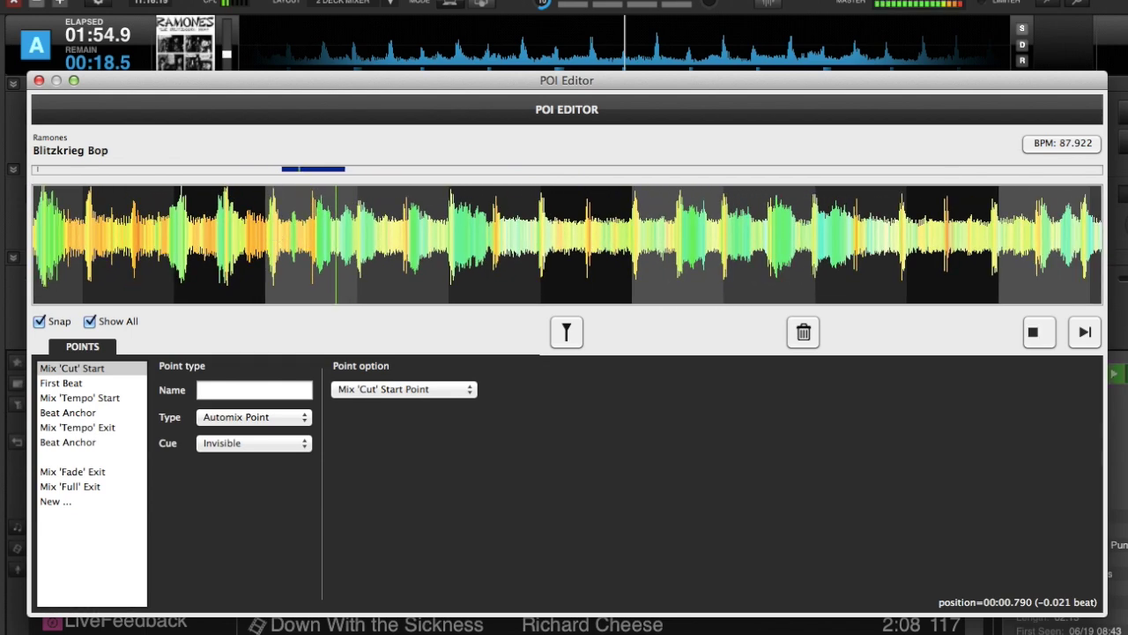
left_click(1045, 345)
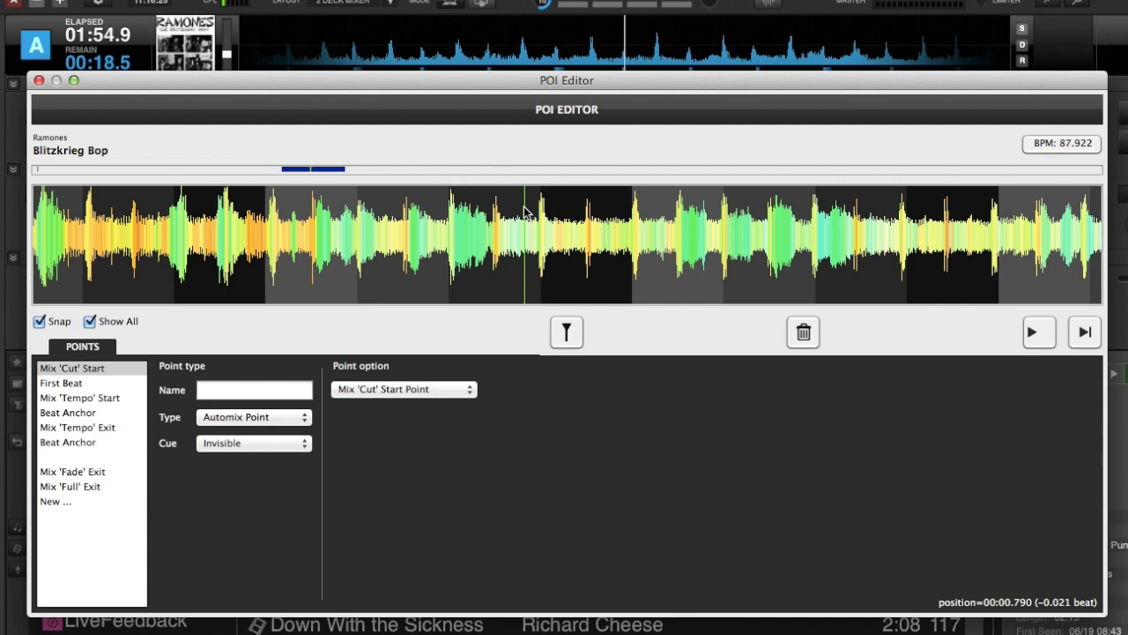
left_click(528, 266)
Step: Create a new invisible BeatGrid Anchor point at about 00:33
left_click_drag(523, 269, 273, 232)
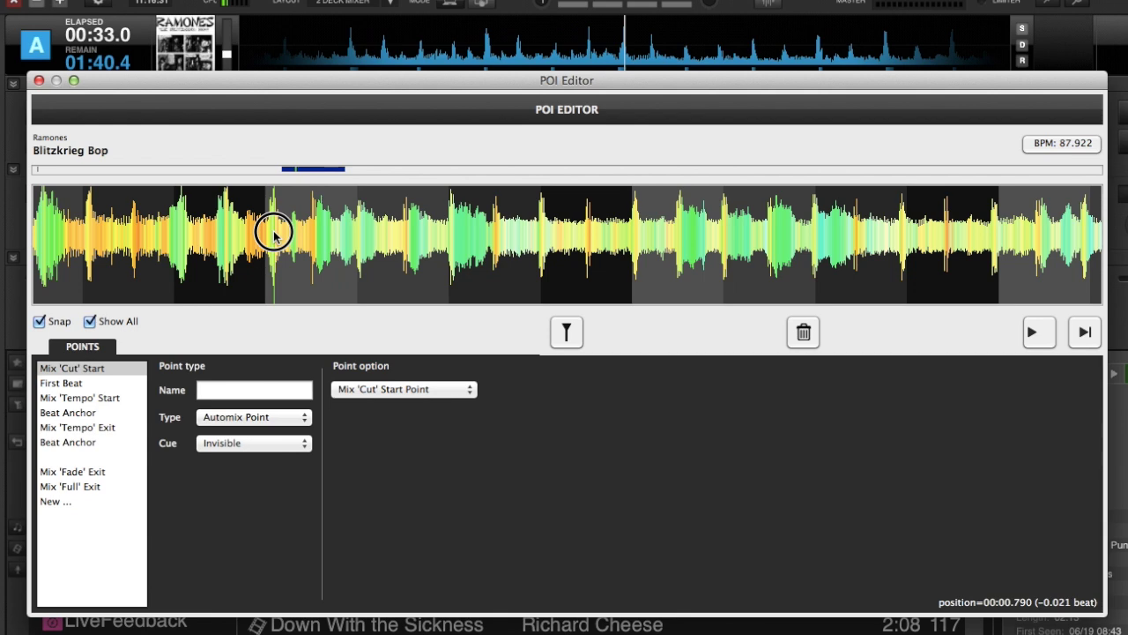
left_click(56, 502)
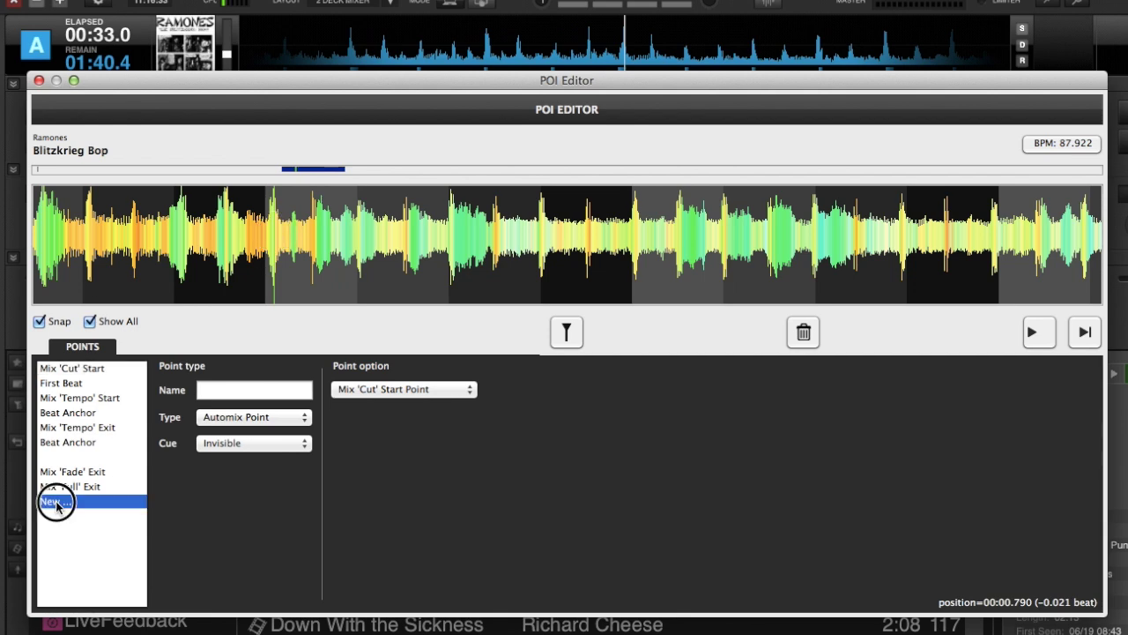
left_click(307, 420)
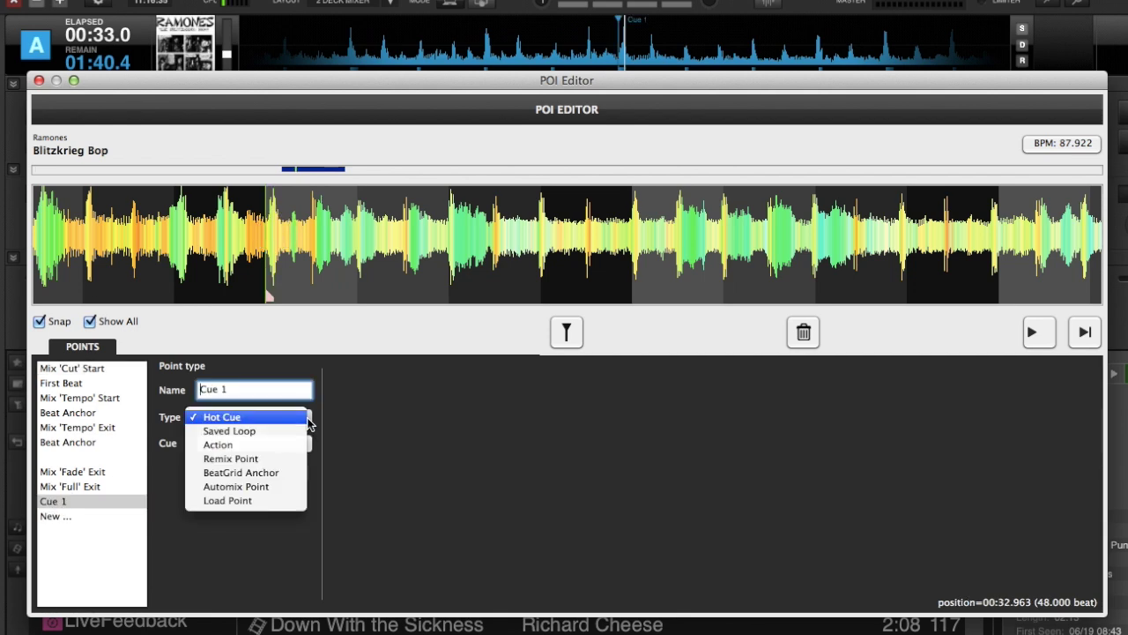
left_click(249, 473)
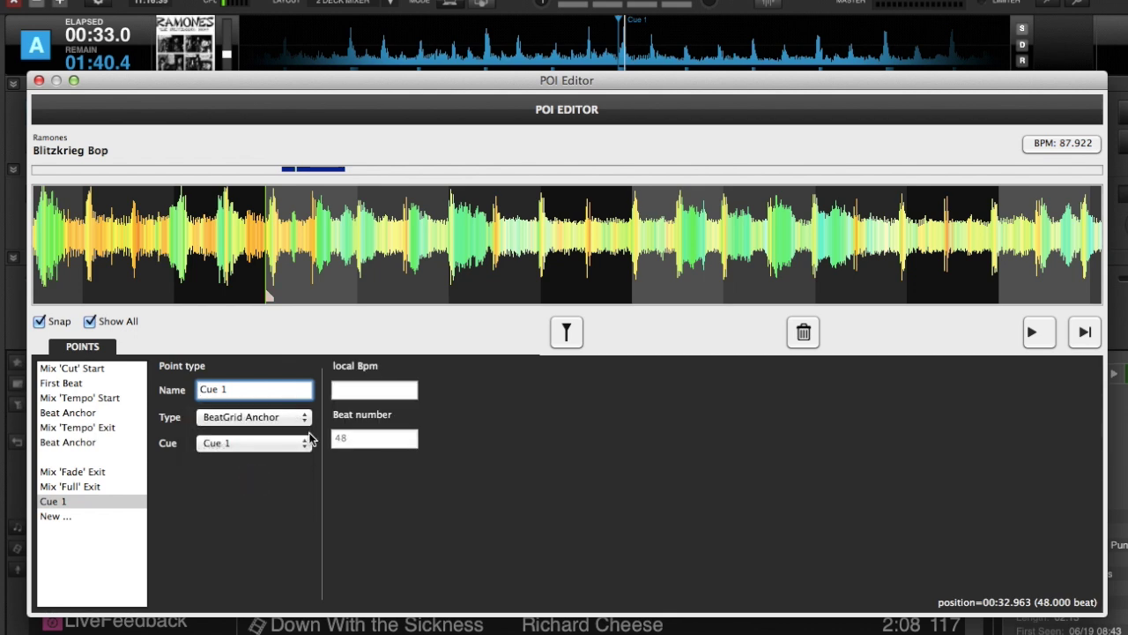
left_click(306, 447)
left_click(253, 414)
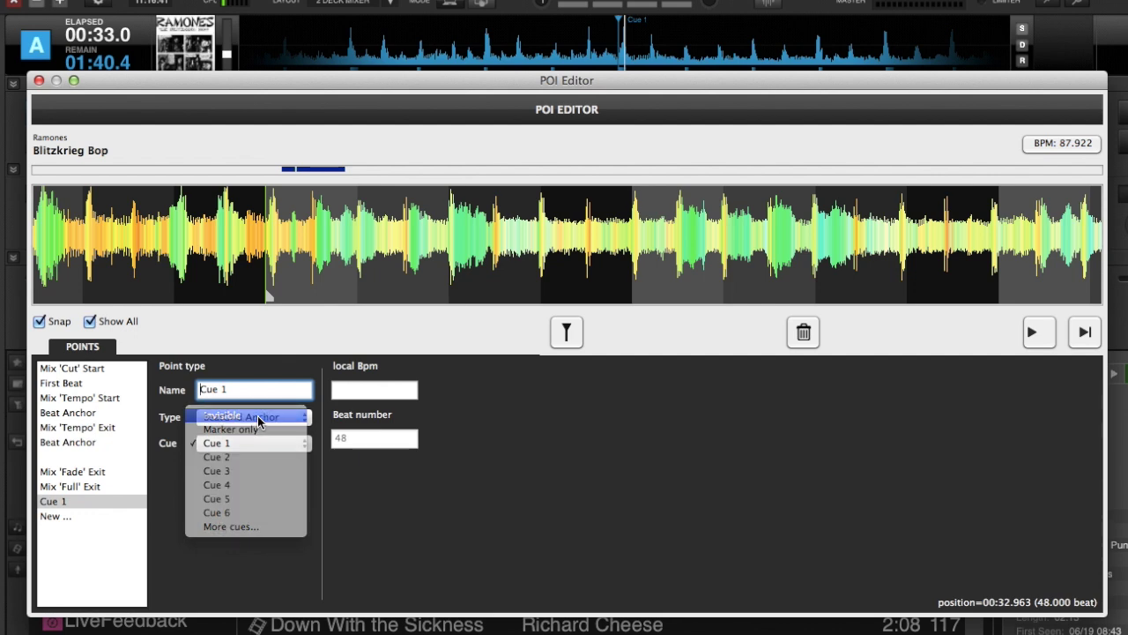
Step: Rename the point Anchor1 and nudge it onto beat 49
left_click_drag(241, 391, 141, 398)
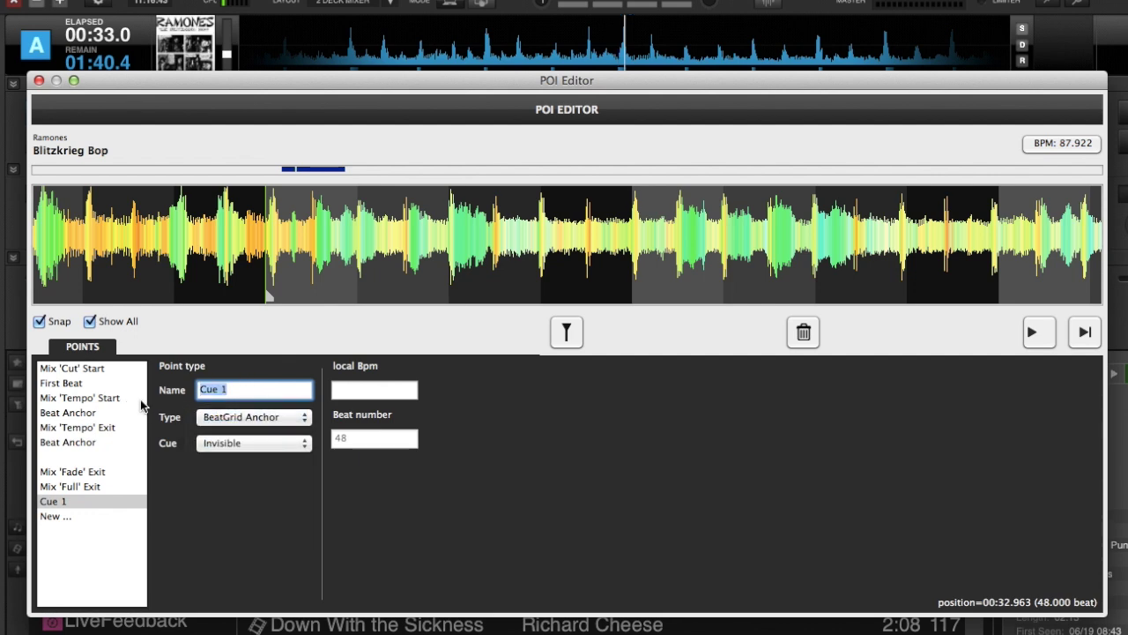
type("Anchor1")
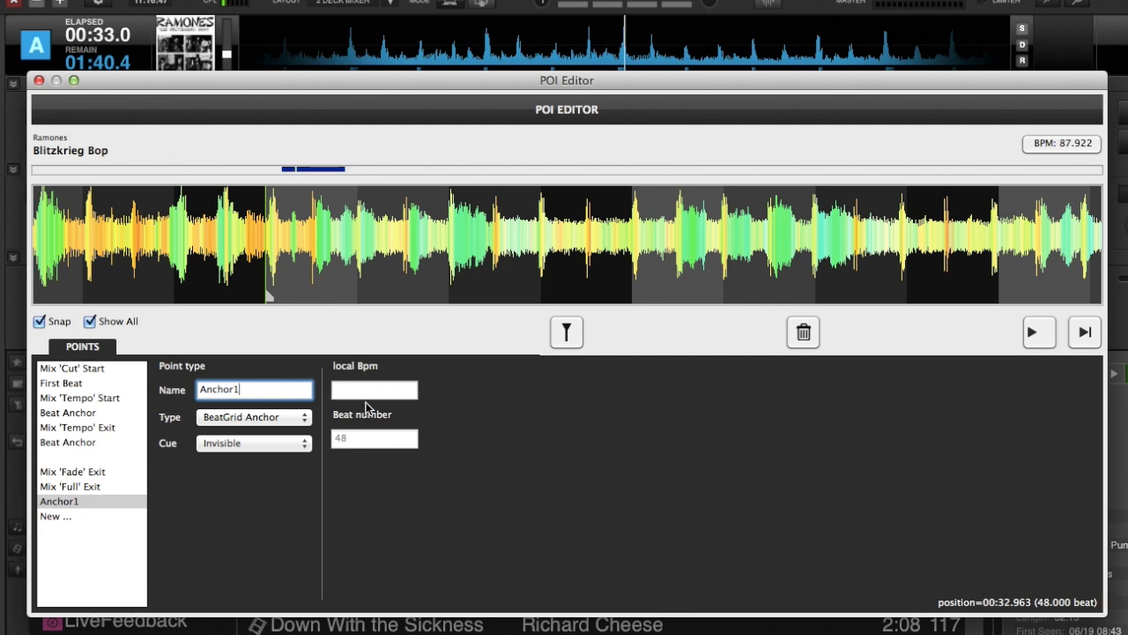
mouse_move(264, 210)
left_mouse_down()
mouse_move(255, 210)
mouse_move(272, 213)
left_mouse_up()
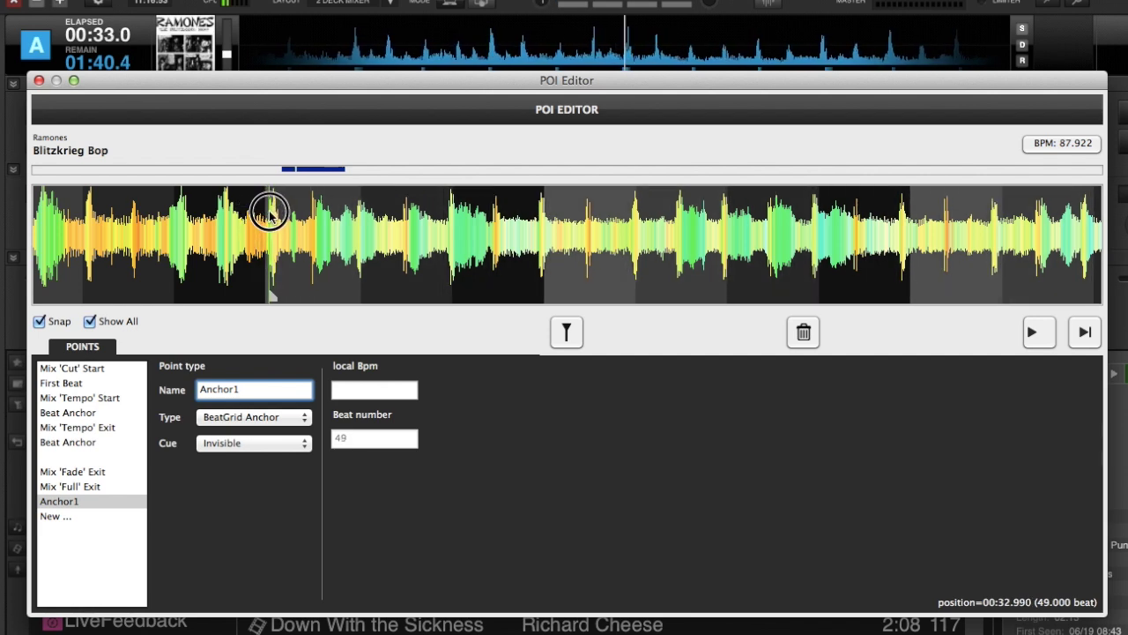
left_click_drag(272, 214, 272, 213)
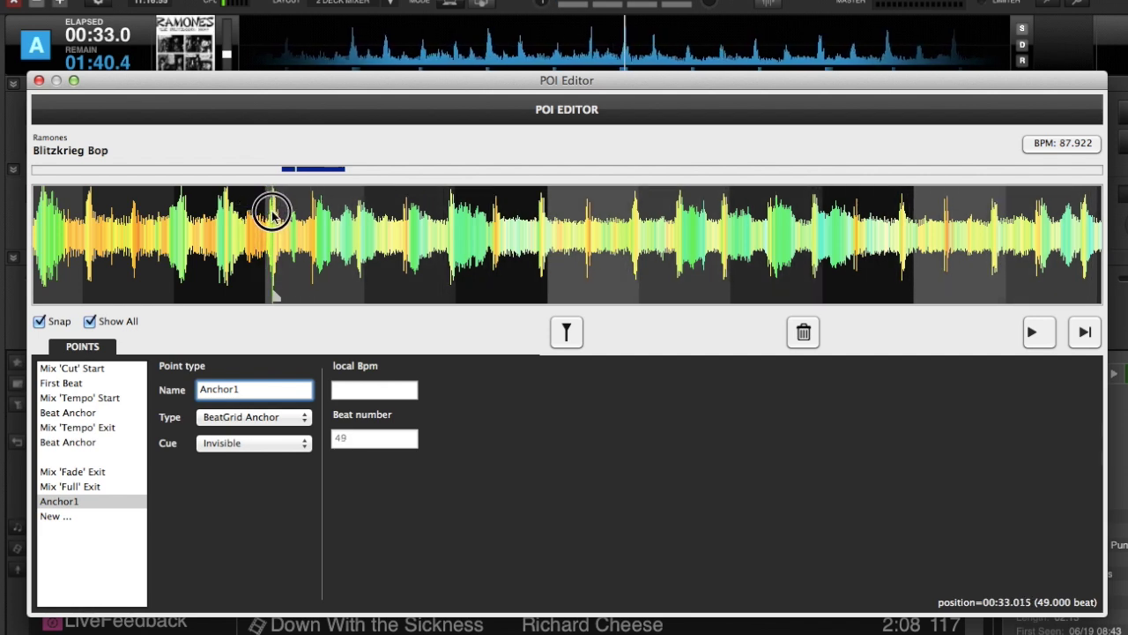
Step: With the POI Editor closed, tap Blitzkrieg Bop's downbeat on deck A, then load 'Close My Mouth' there
left_click(39, 81)
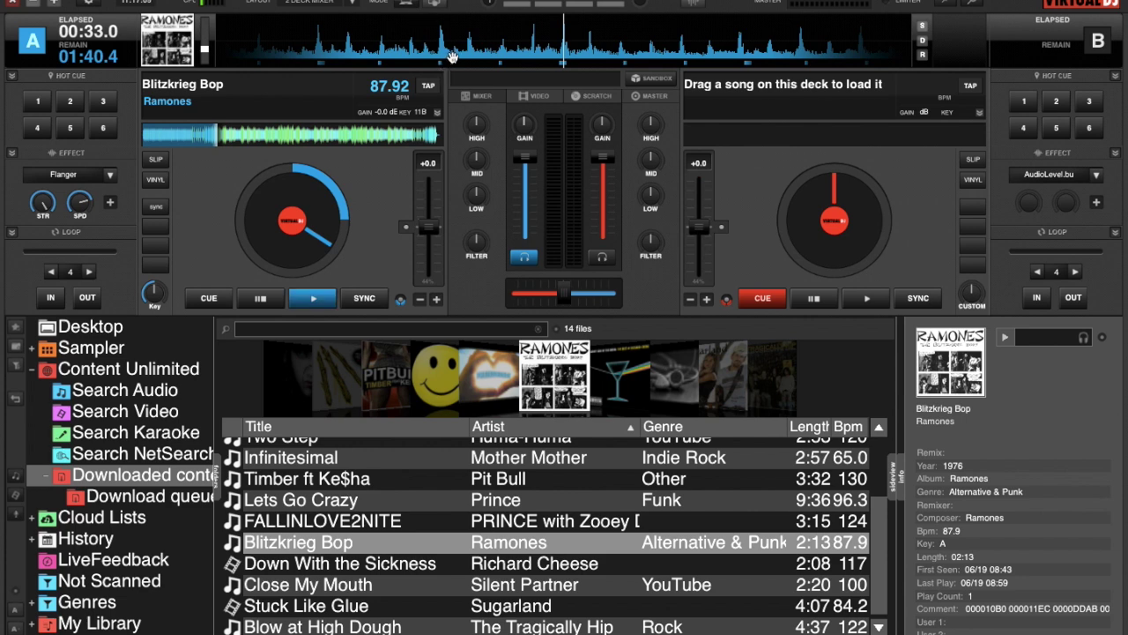
left_click_drag(466, 56, 575, 60)
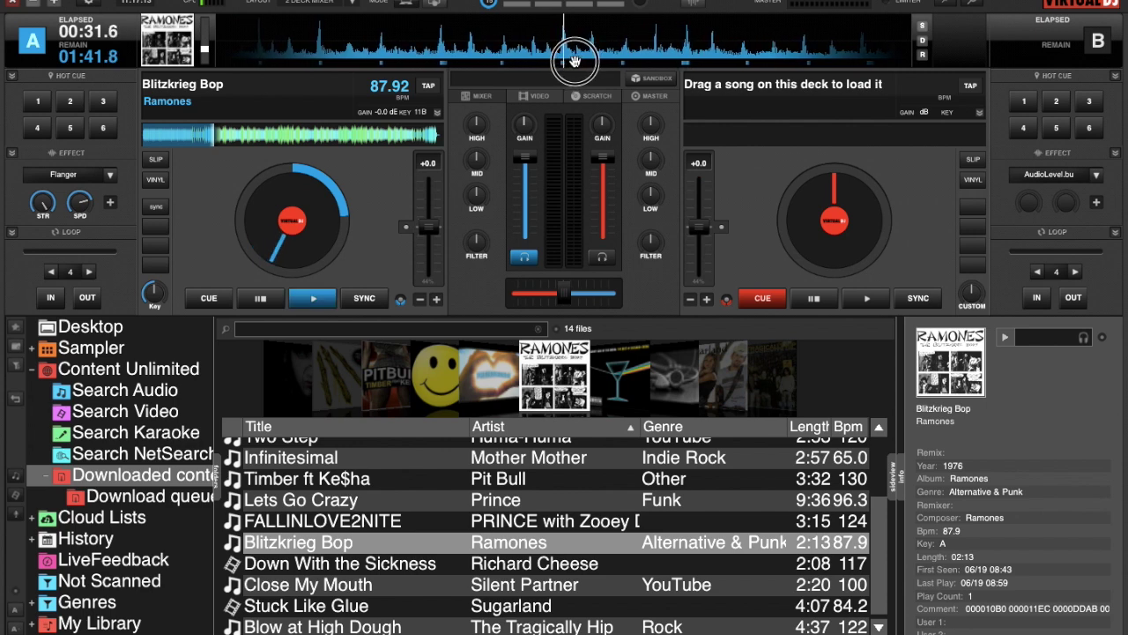
left_click(430, 89)
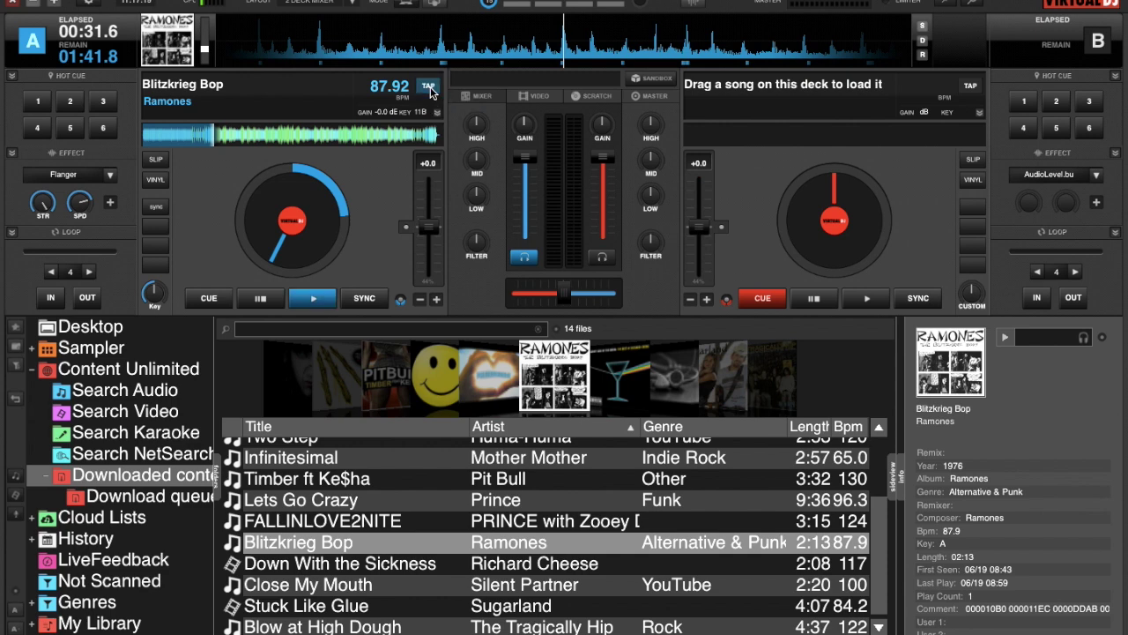
left_click_drag(552, 51, 814, 55)
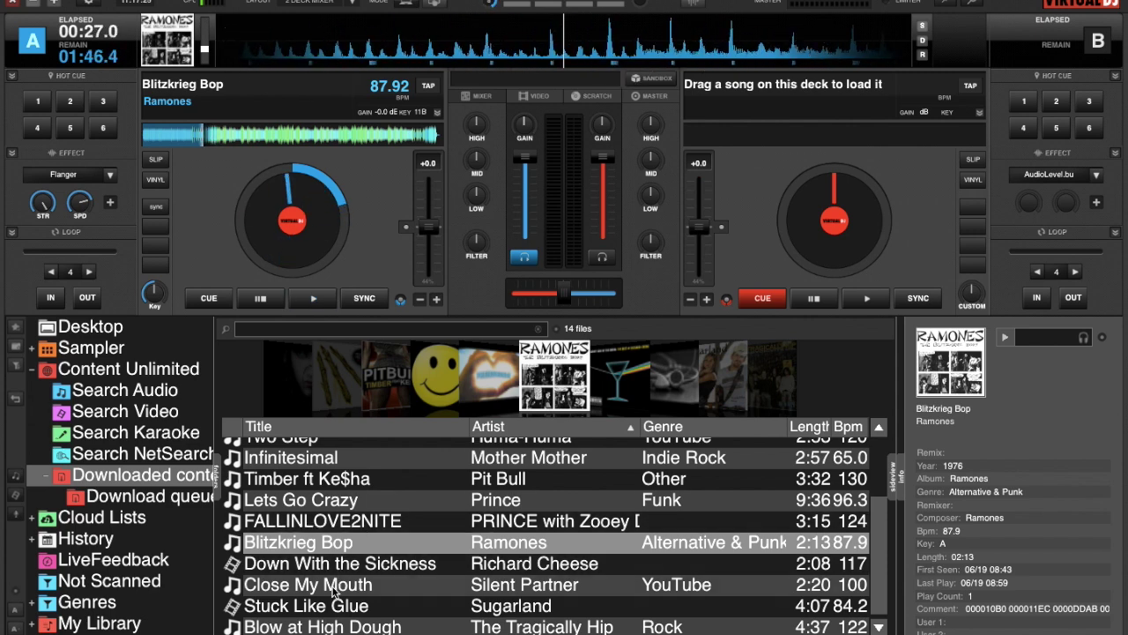
left_click_drag(353, 584, 295, 234)
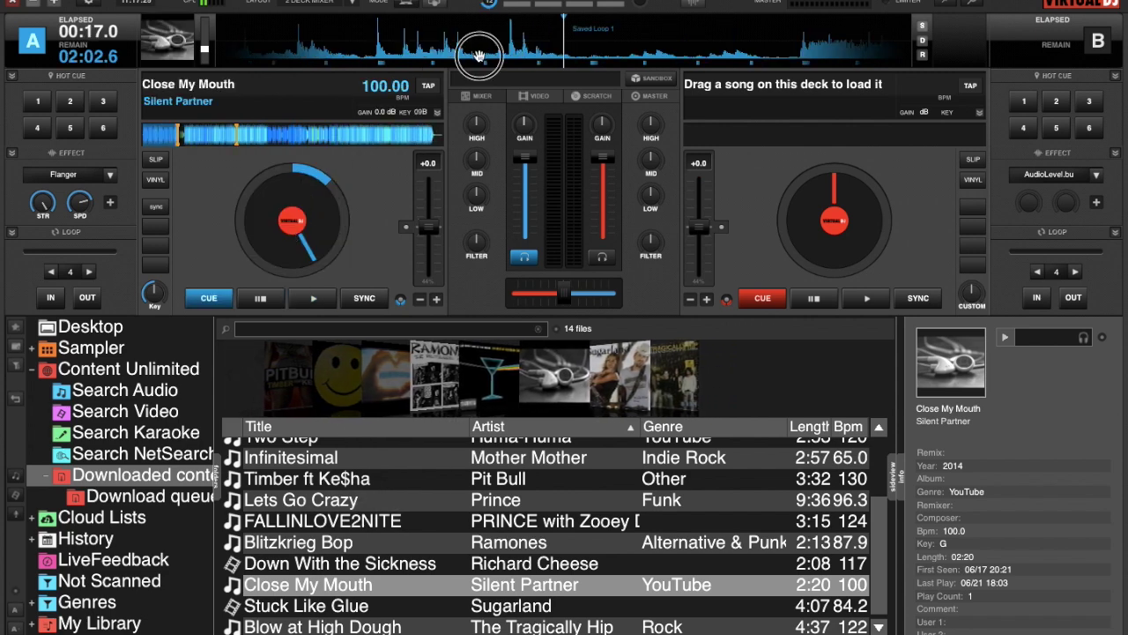
Step: Scrub 'Close My Mouth' on deck A, return it to the start, then nudge slightly forward
mouse_move(326, 185)
left_mouse_down()
mouse_move(286, 169)
mouse_move(318, 175)
left_mouse_up()
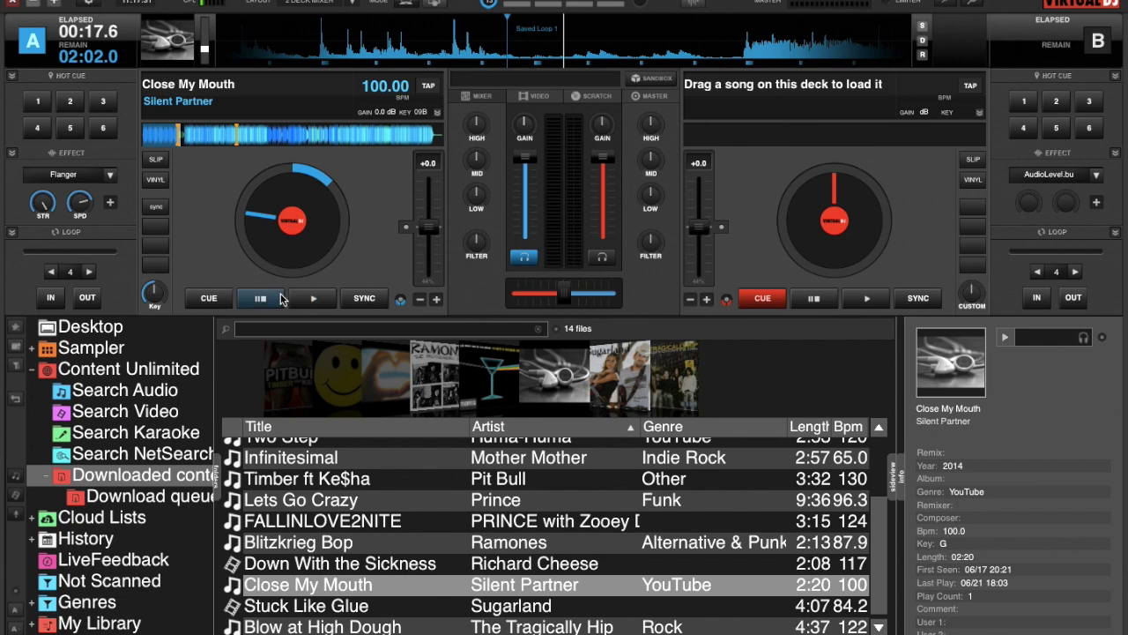
left_click(260, 297)
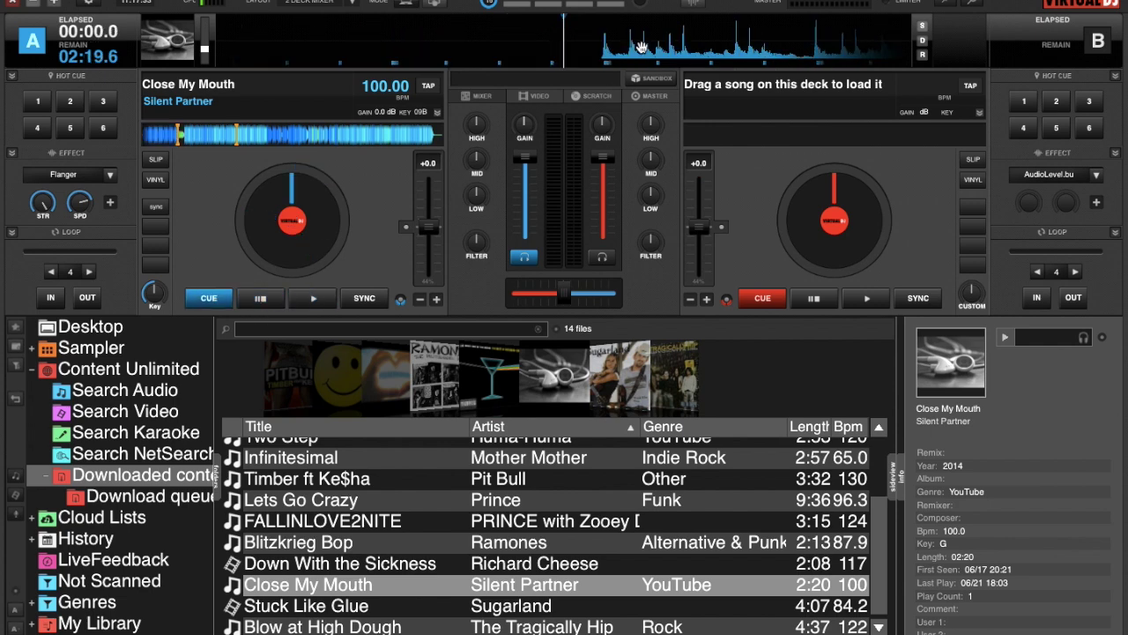
left_click_drag(651, 51, 610, 54)
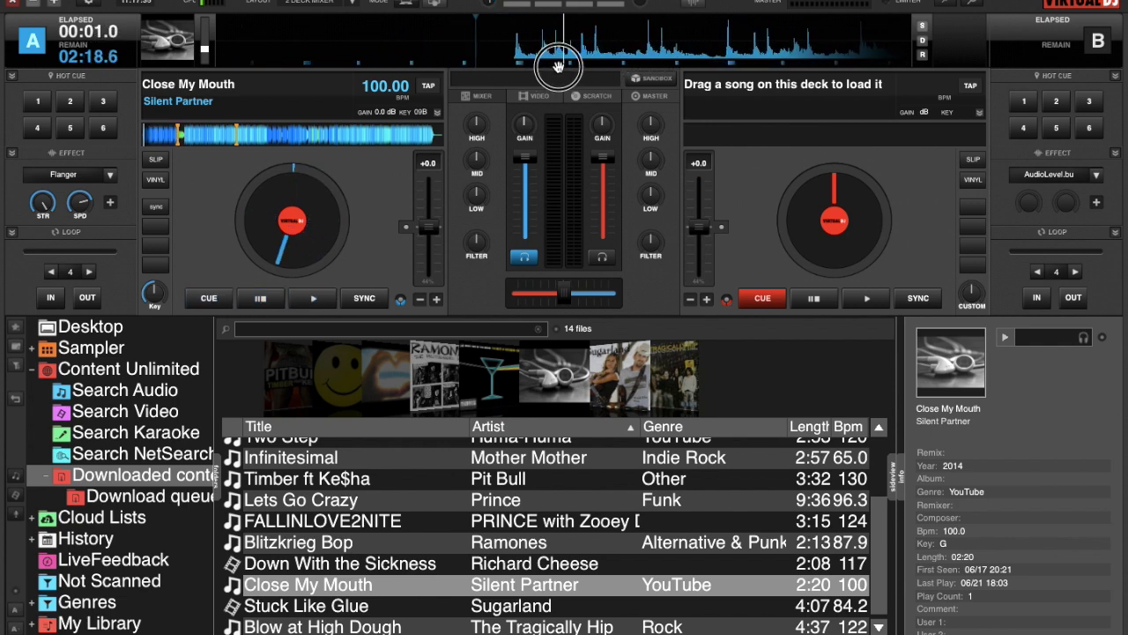